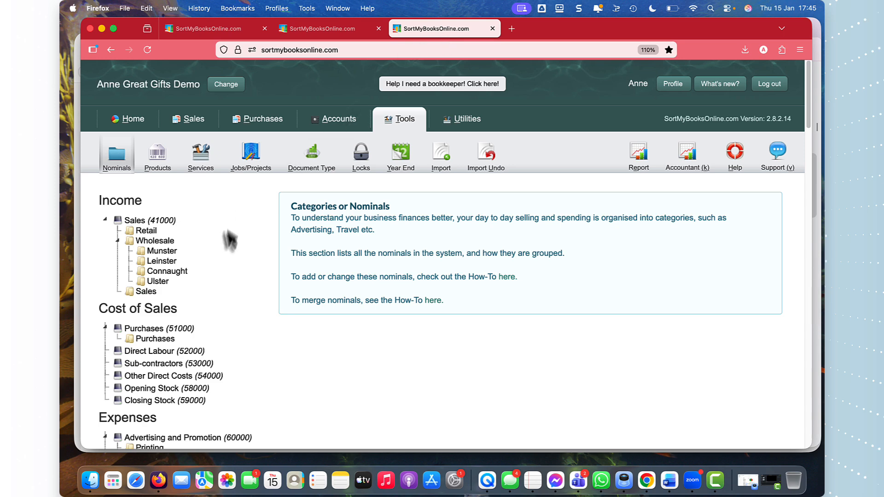
# Step: Add a nominal called Autoenrol ER Cost under the Other (69000) expense category and collapse CloudPay to check the list
pyautogui.scroll(-10, 222, 249)
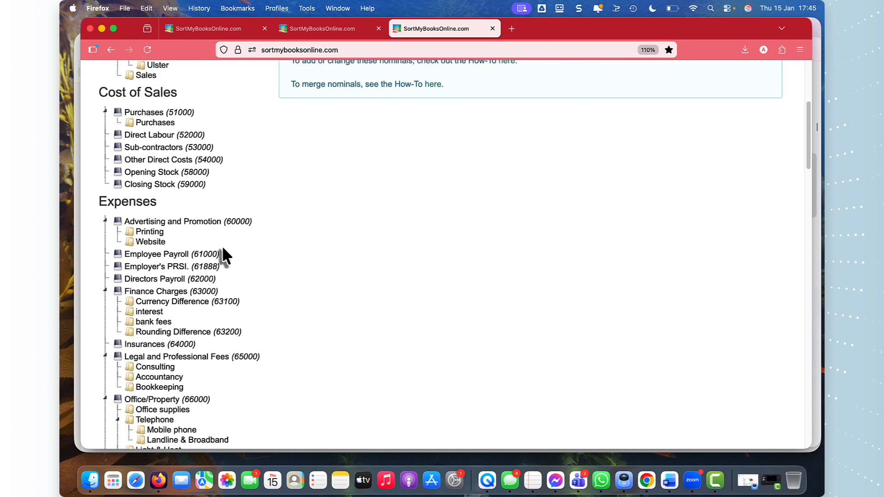
pyautogui.scroll(-3, 222, 248)
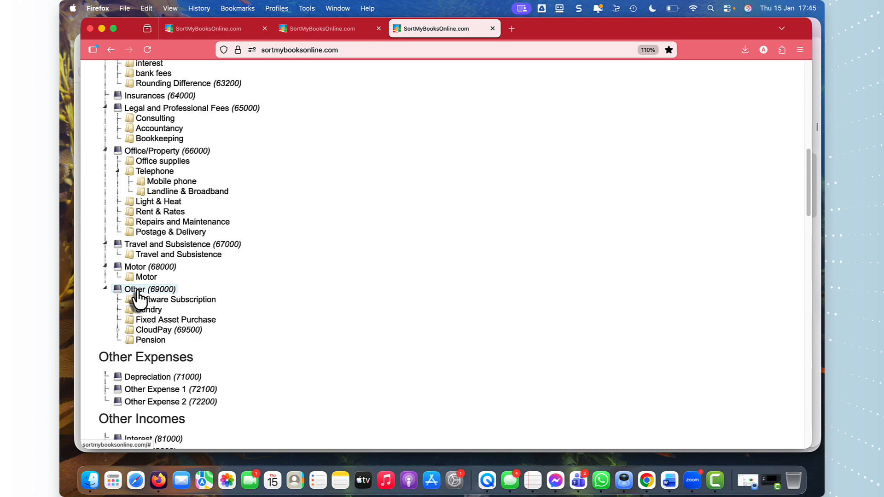
pyautogui.click(138, 290)
pyautogui.click(688, 343)
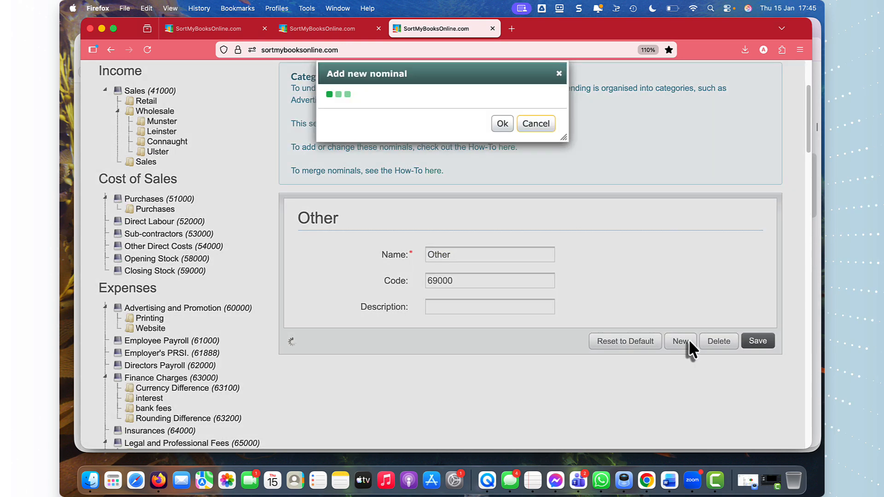
pyautogui.write('Autoen')
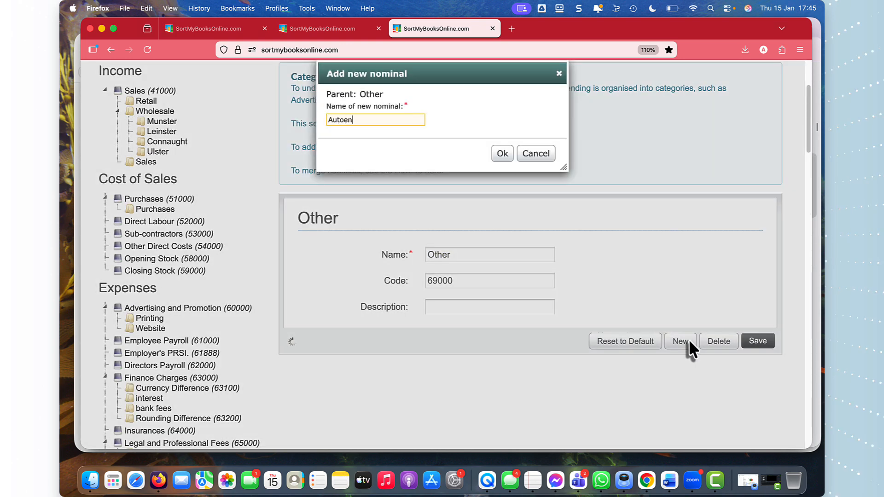
pyautogui.write('rol')
pyautogui.write('ER Cost')
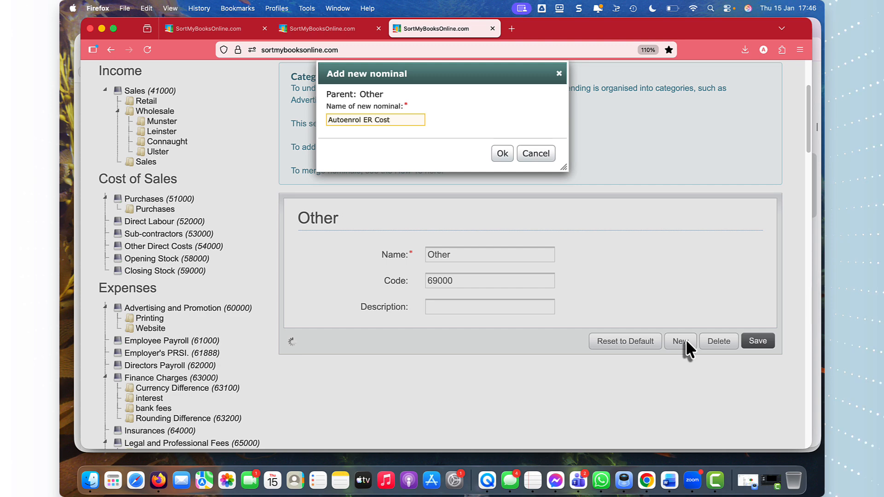
pyautogui.click(498, 154)
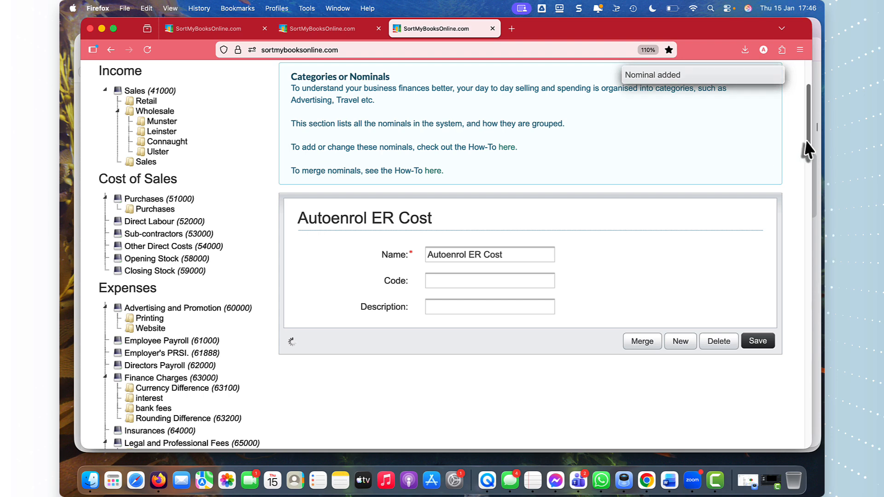
pyautogui.moveTo(807, 152); pyautogui.dragTo(806, 190)
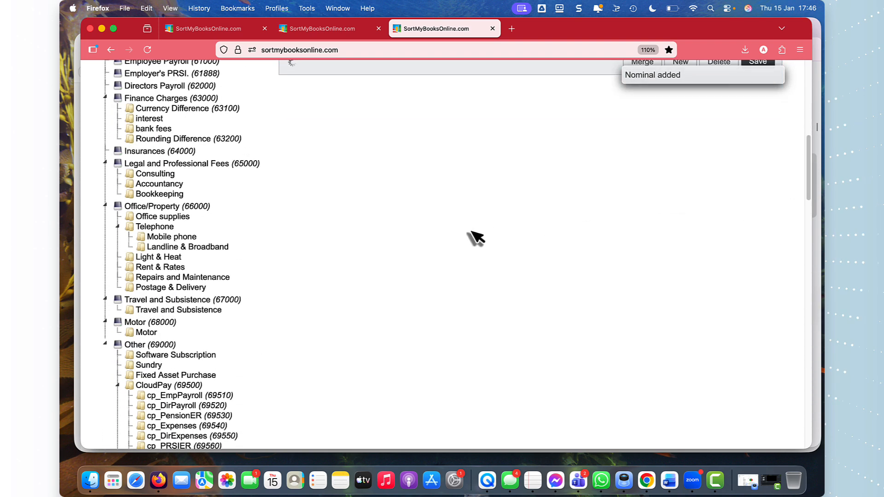
pyautogui.click(118, 385)
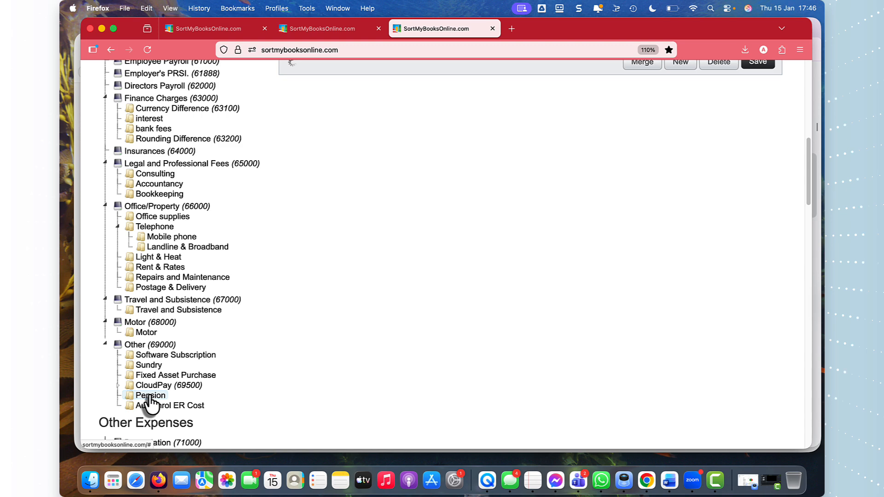
# Step: Add a nominal called Autoenrol Control under Payroll (22000) in the current liabilities
pyautogui.click(228, 29)
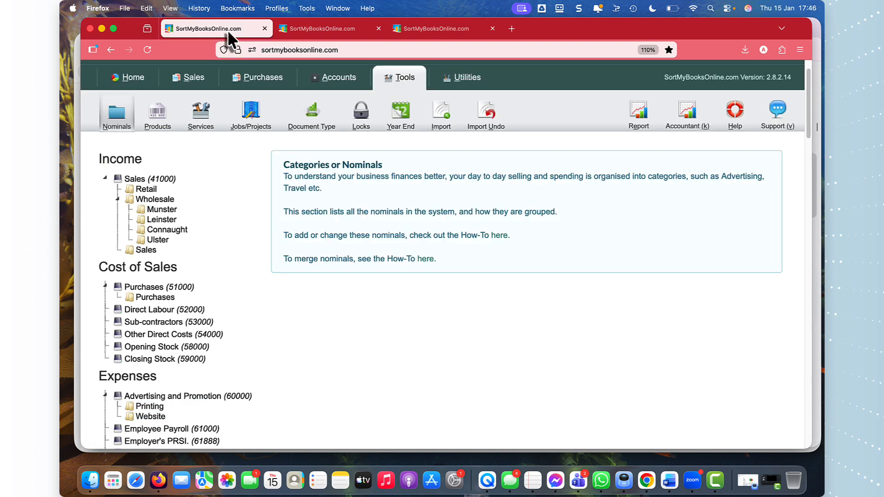
pyautogui.moveTo(810, 127); pyautogui.dragTo(801, 355)
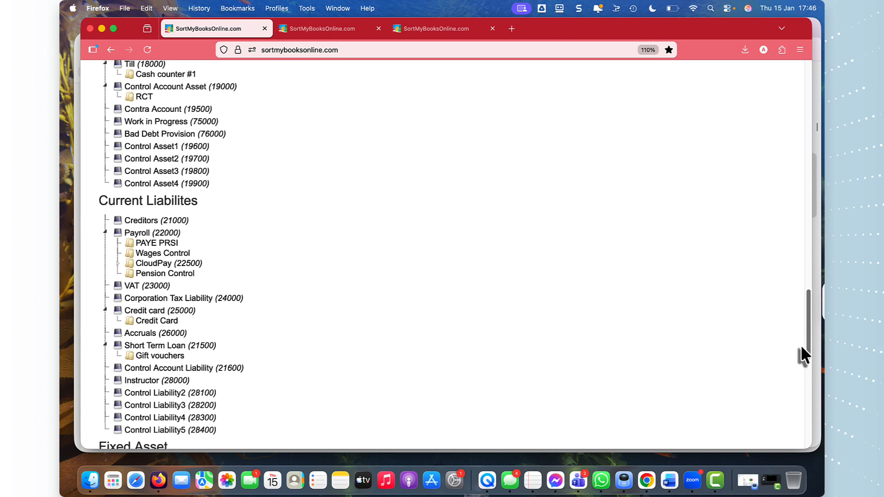
pyautogui.click(146, 236)
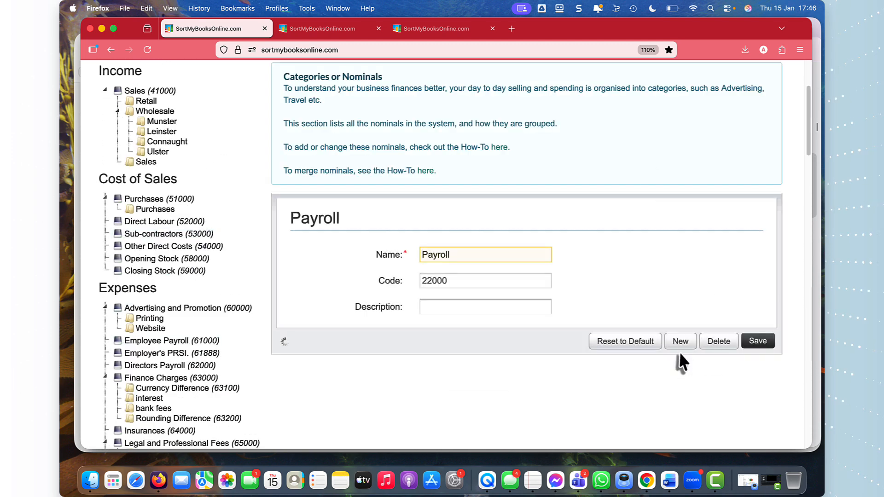
pyautogui.click(681, 343)
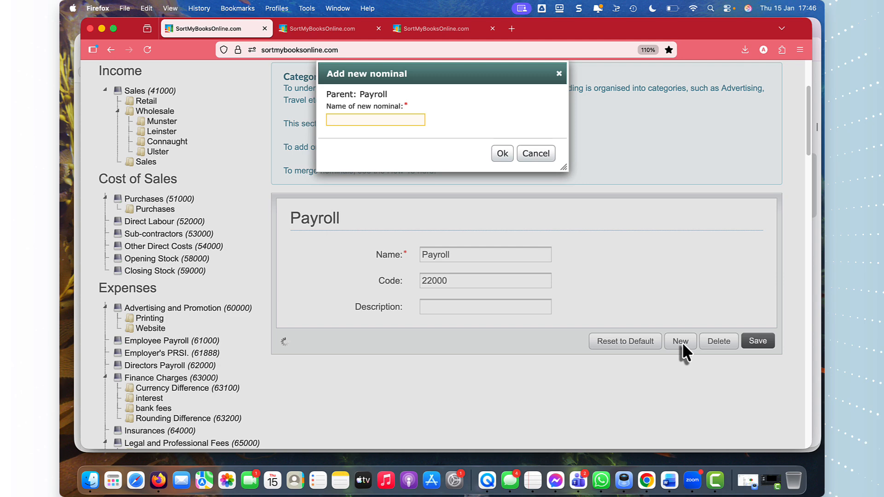
pyautogui.write('Autoenrol Control')
pyautogui.click(502, 154)
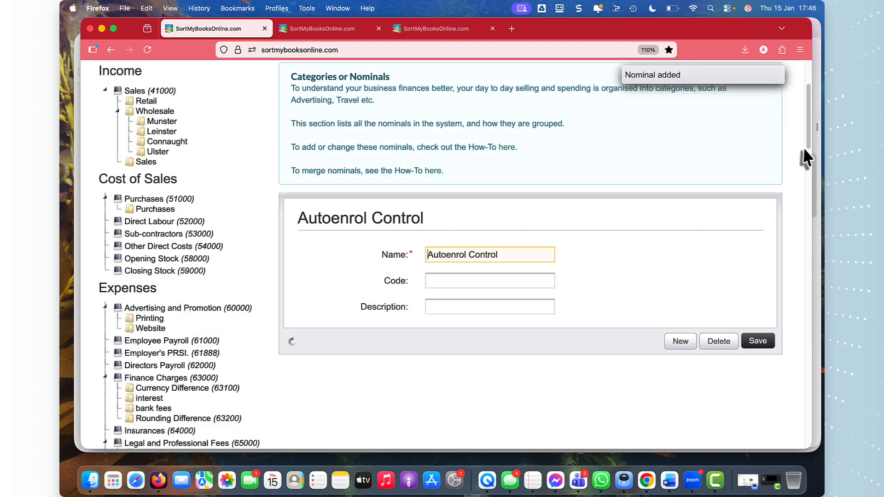
# Step: Start a new supplier record in Purchases and name it NAERSA
pyautogui.moveTo(805, 143); pyautogui.dragTo(807, 81)
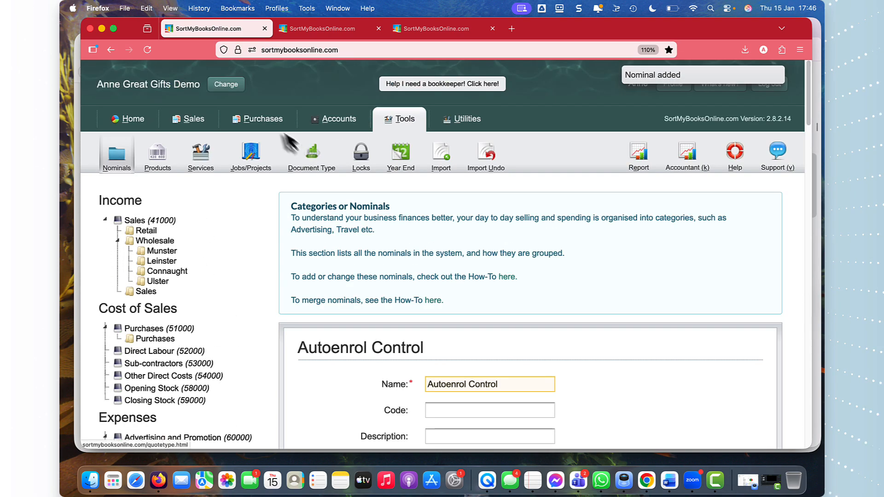
pyautogui.click(268, 127)
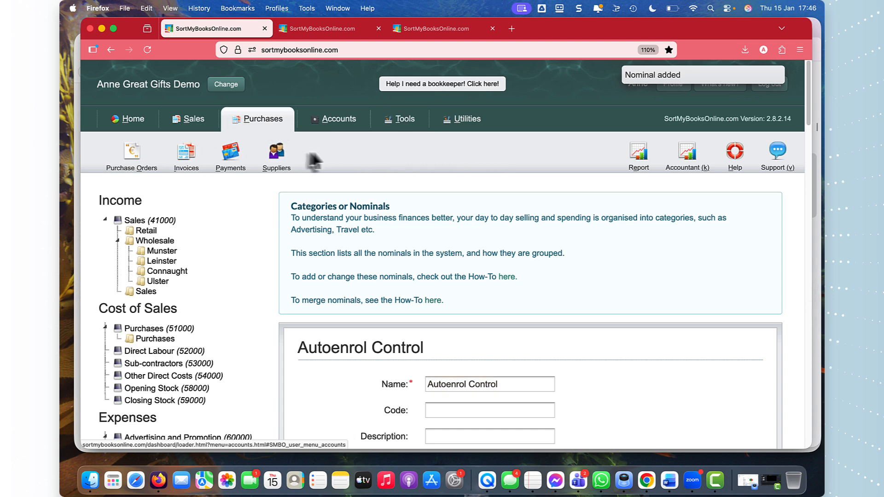
pyautogui.click(279, 162)
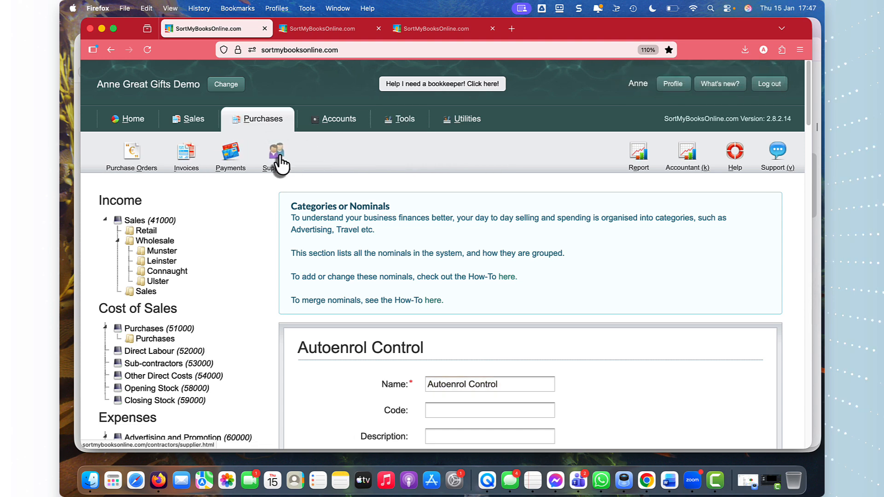
pyautogui.click(113, 217)
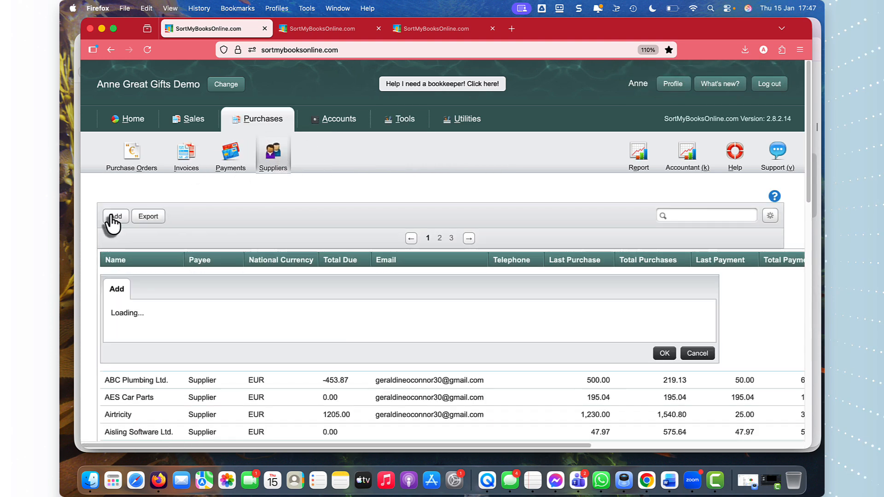
pyautogui.write('NAER')
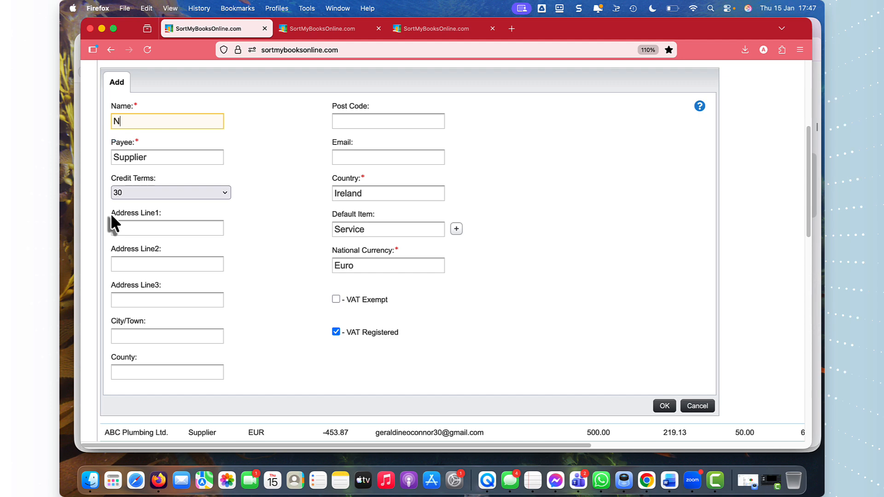
pyautogui.press('BackSpace')
pyautogui.press('BackSpace')
pyautogui.press('BackSpace')
pyautogui.write('AERSA')
# Step: Set the NAERSA payee type to Other with Payroll:Autoenrol Control as default nominal, and save the record
pyautogui.click(156, 158)
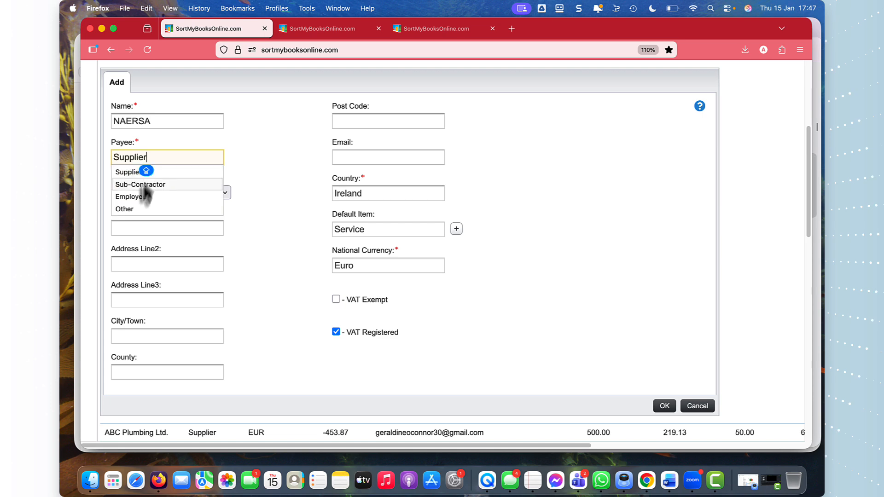
pyautogui.click(134, 207)
pyautogui.doubleClick(141, 160)
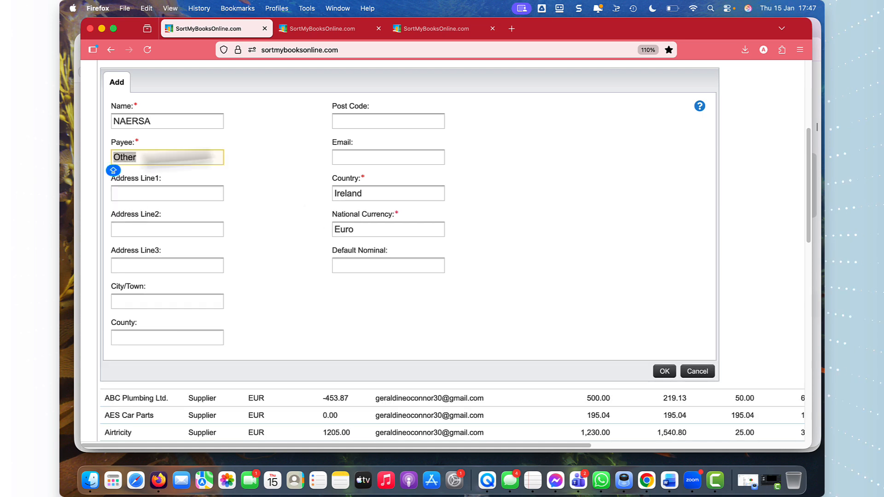
pyautogui.click(343, 266)
pyautogui.write('AUTO')
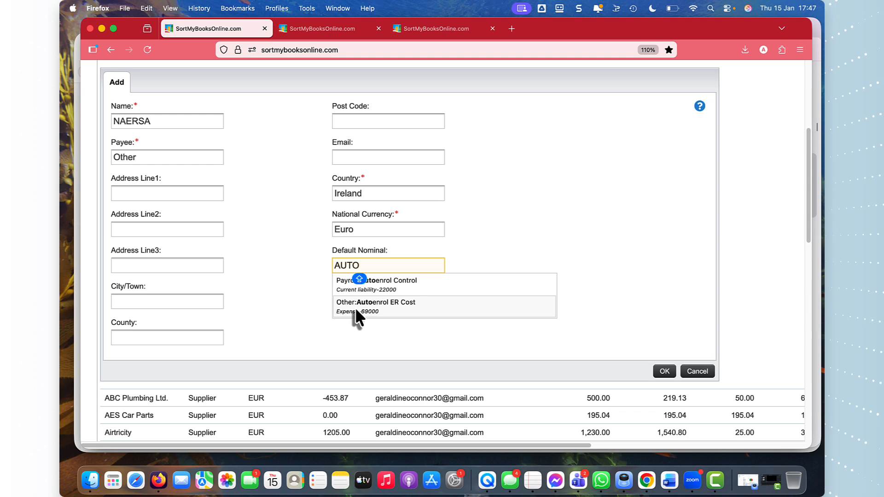
pyautogui.click(391, 283)
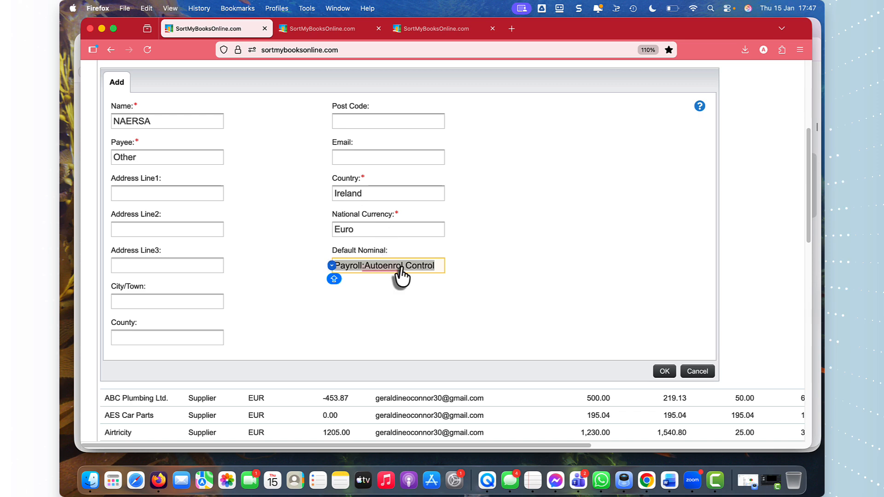
pyautogui.moveTo(386, 267)
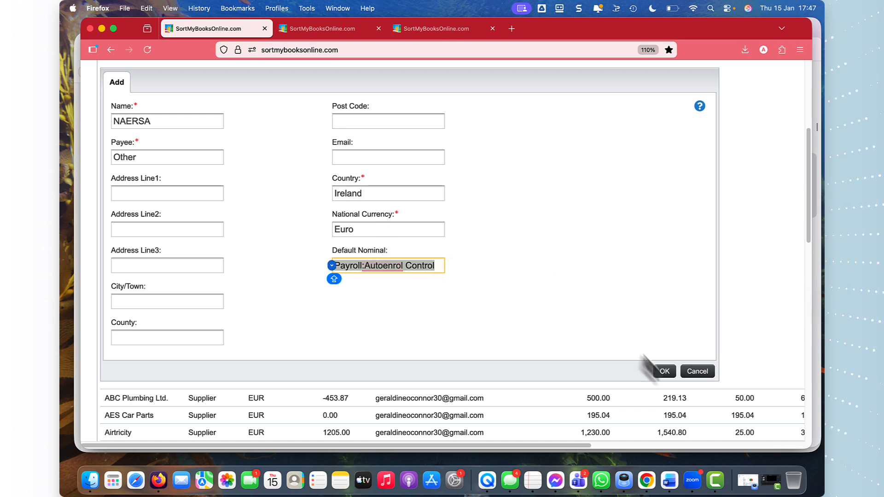
pyautogui.click(664, 372)
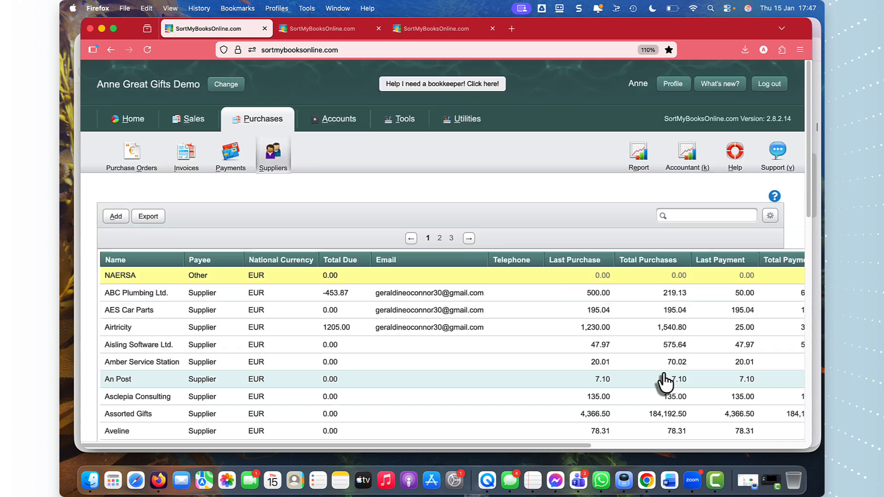
# Step: Open the journals list, examine the week 2 totals in the redacted payroll report in Preview, and return to the journals in Firefox
pyautogui.click(347, 122)
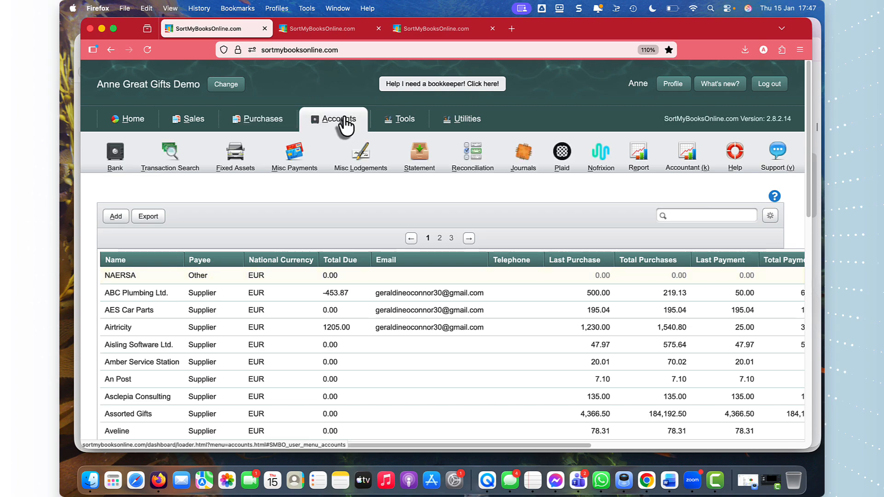
pyautogui.click(529, 159)
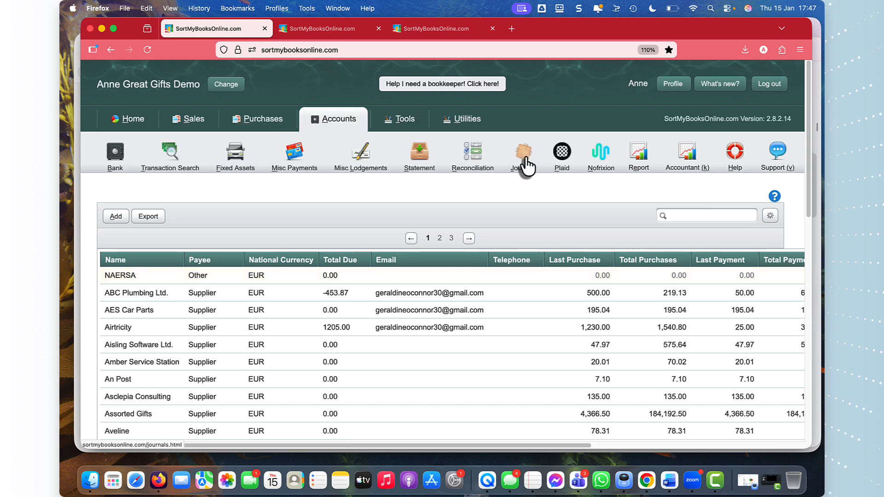
pyautogui.hotkey('ctrl', 'Up')
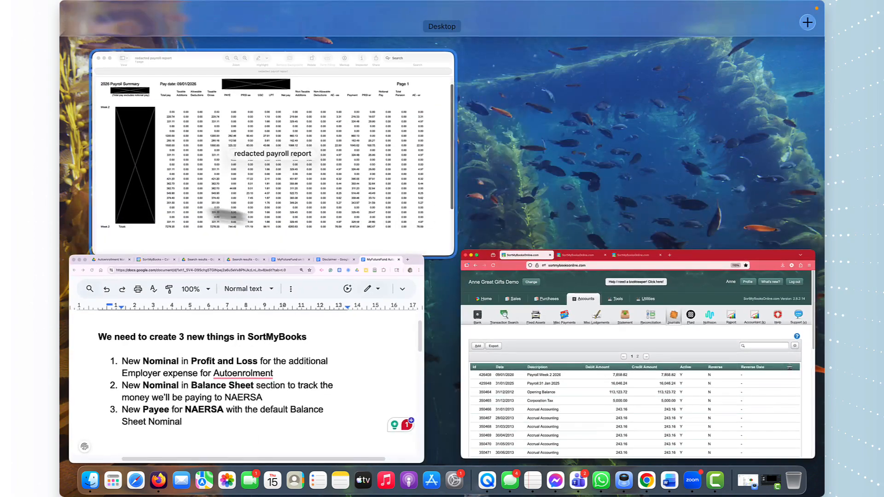
pyautogui.click(203, 187)
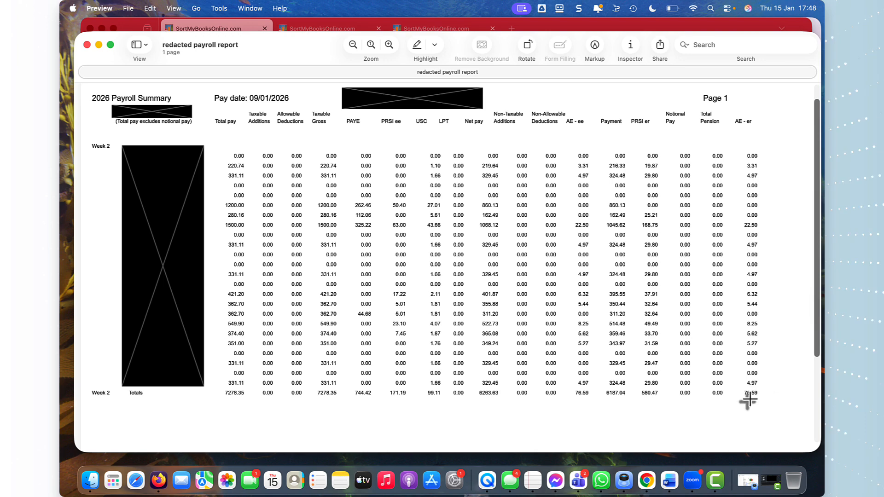
pyautogui.hotkey('ctrl', 'Up')
pyautogui.click(591, 343)
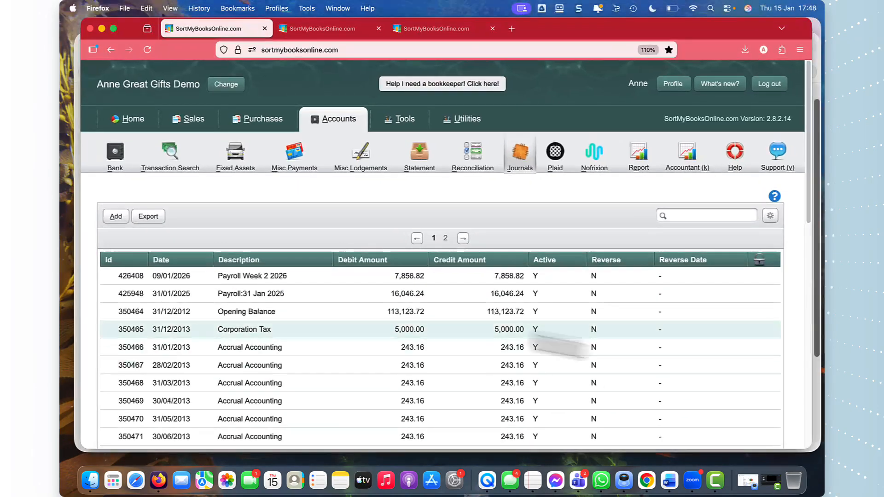
# Step: Open the Payroll Week 2 2026 journal and start a new line with Other:Autoenrol ER Cost as the debit nominal
pyautogui.click(300, 281)
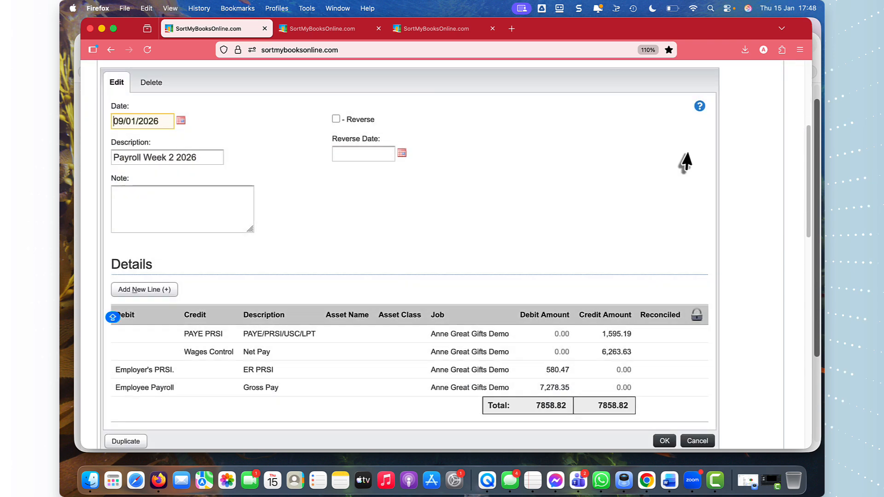
pyautogui.scroll(-2, 807, 218)
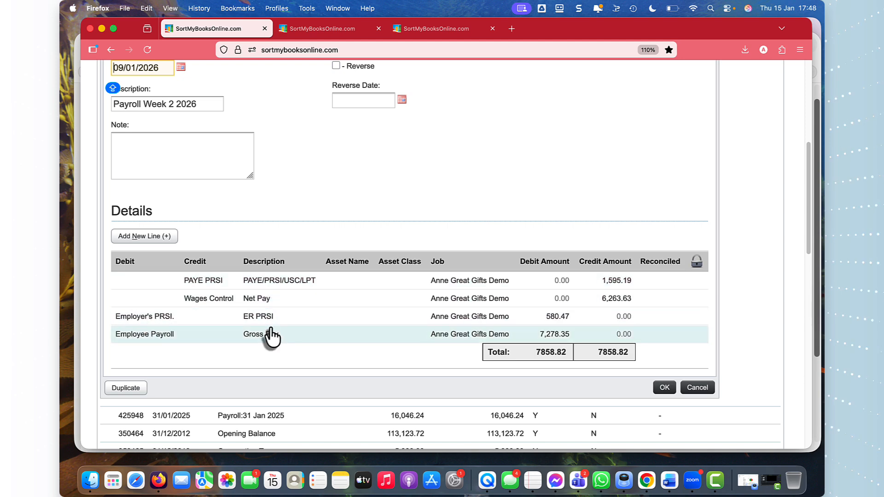
pyautogui.click(146, 240)
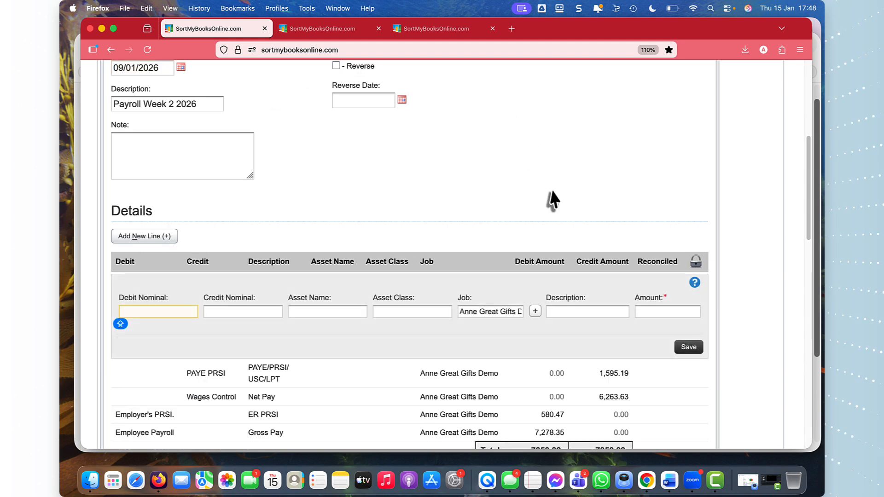
pyautogui.press('Tab')
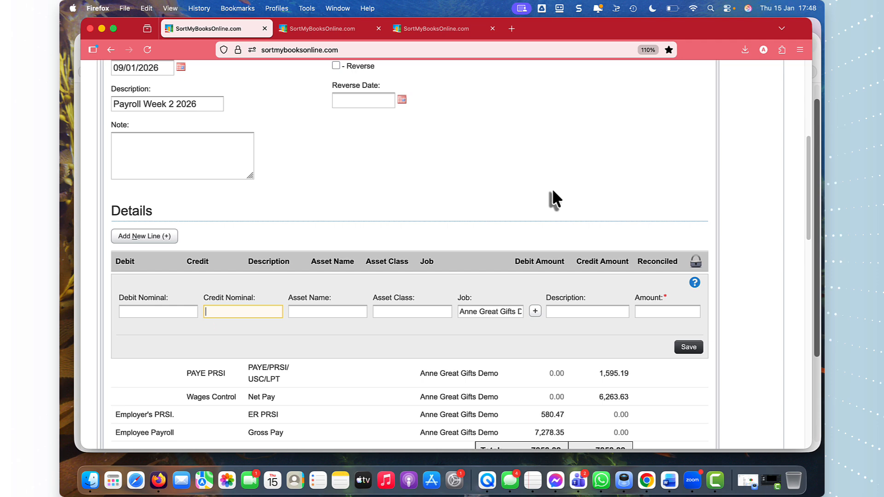
pyautogui.hotkey('shift', 'Tab')
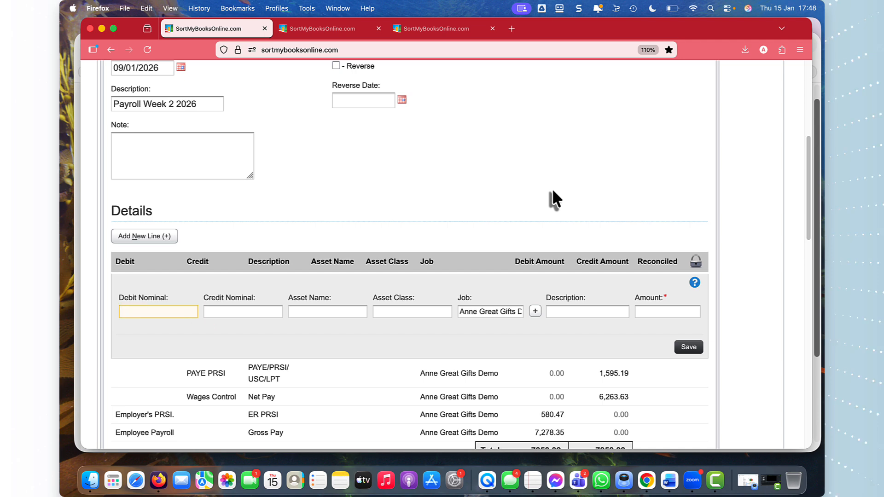
pyautogui.write('auto')
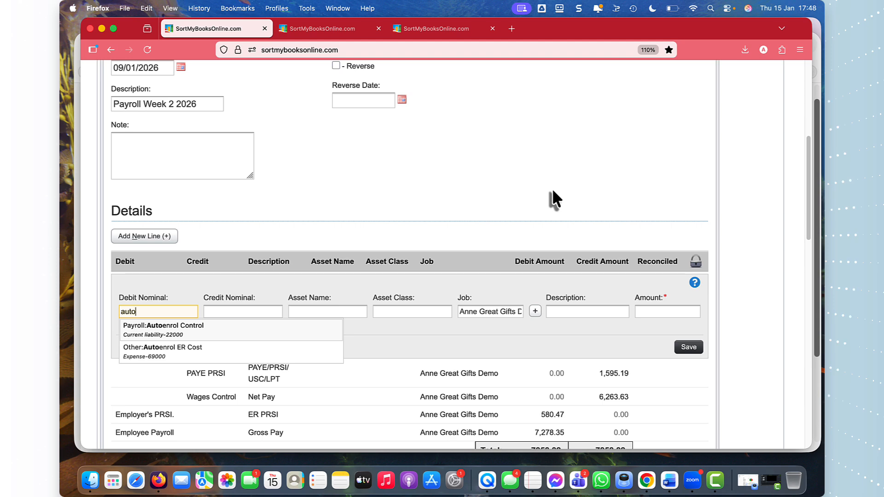
pyautogui.click(152, 354)
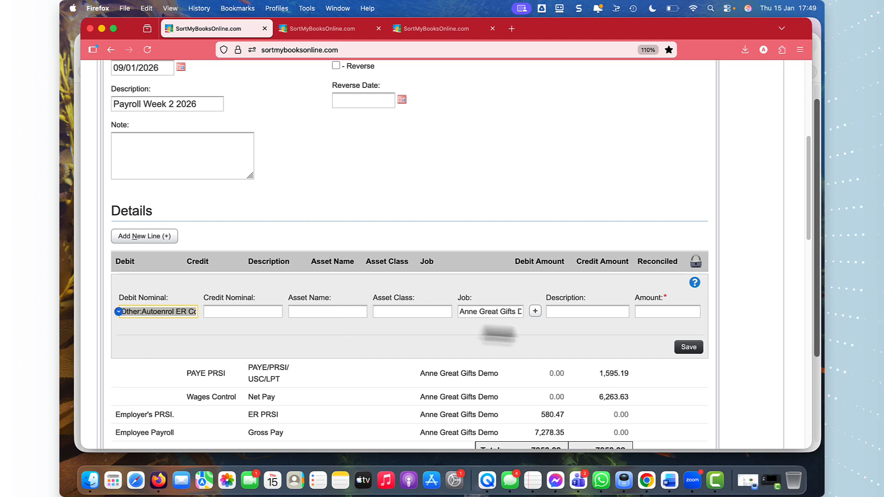
# Step: Describe the new Autoenrol ER Cost debit line as "Autoenrol ER"
pyautogui.click(572, 311)
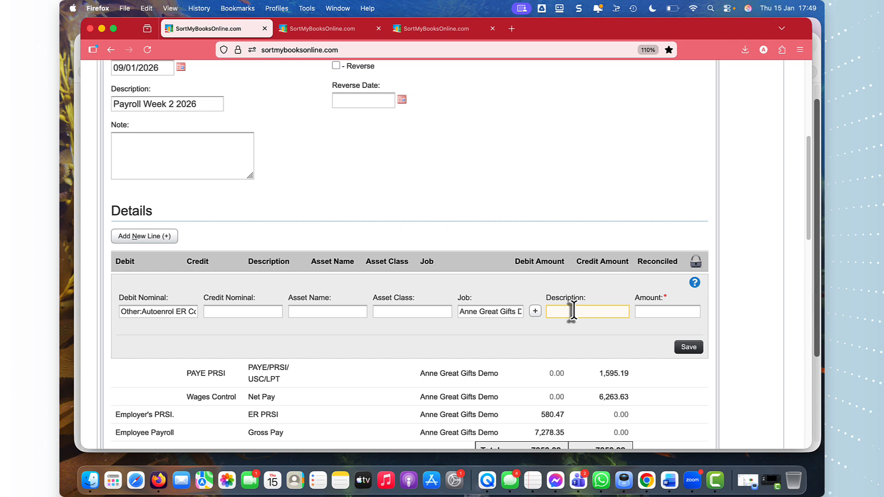
pyautogui.write('Autoenrol RE')
pyautogui.press('BackSpace')
pyautogui.press('BackSpace')
pyautogui.write('ER')
pyautogui.press('Tab')
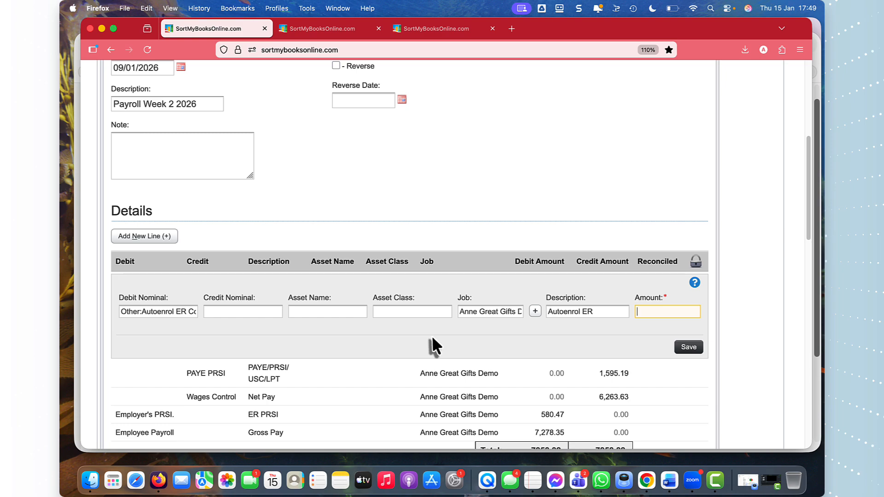
# Step: Look up the week 2 AE - er total in the Preview payroll report, then in Firefox set the debit line's amount to 76.59 and save it
pyautogui.hotkey('ctrl', 'Up')
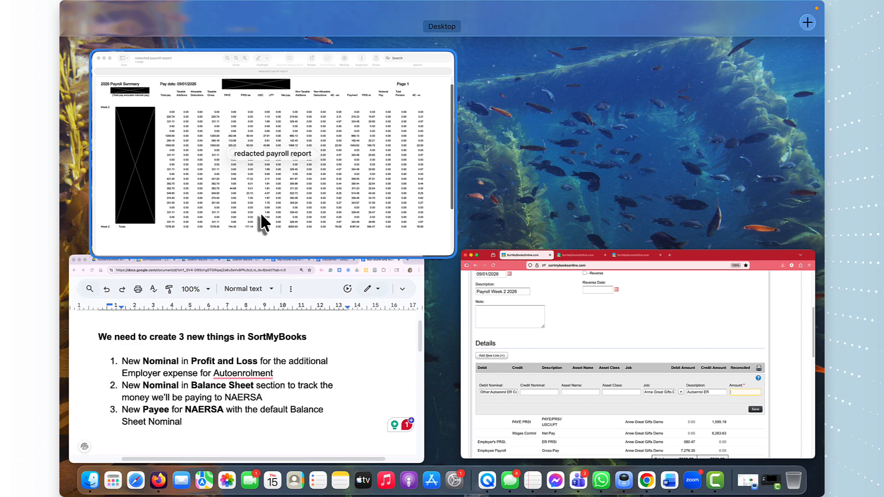
pyautogui.click(260, 212)
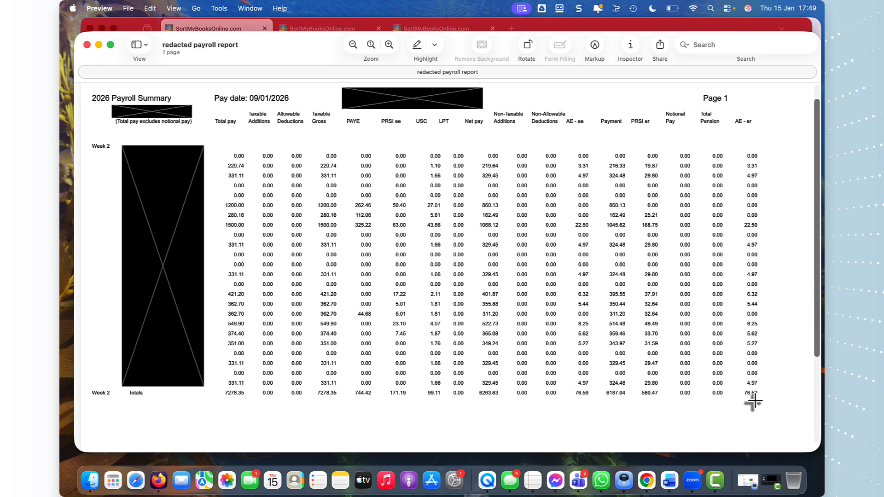
pyautogui.hotkey('ctrl', 'Up')
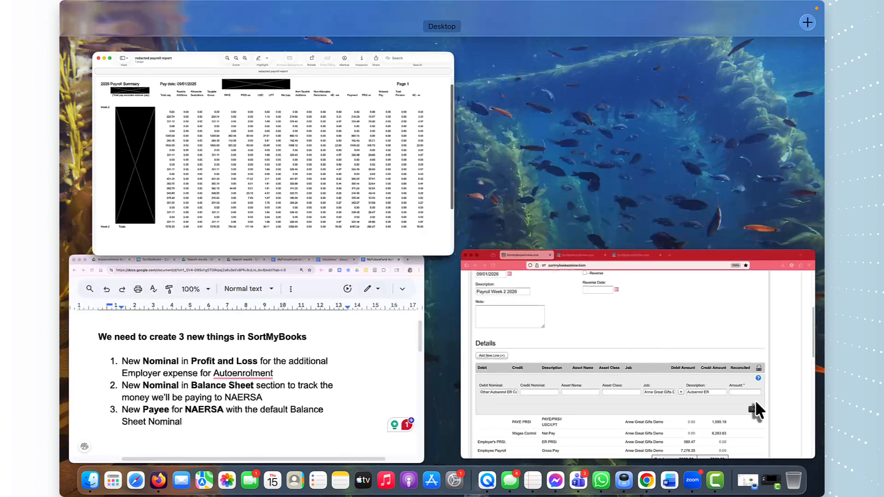
pyautogui.click(642, 381)
pyautogui.write('76.59')
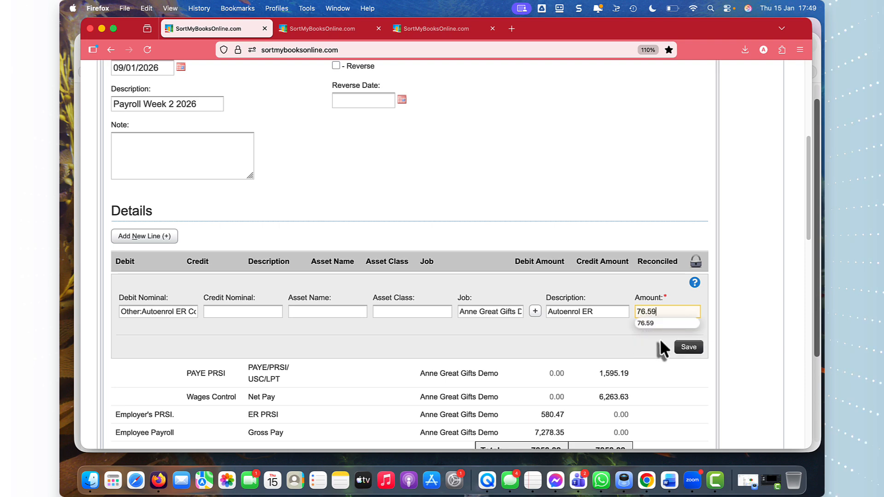
pyautogui.click(686, 347)
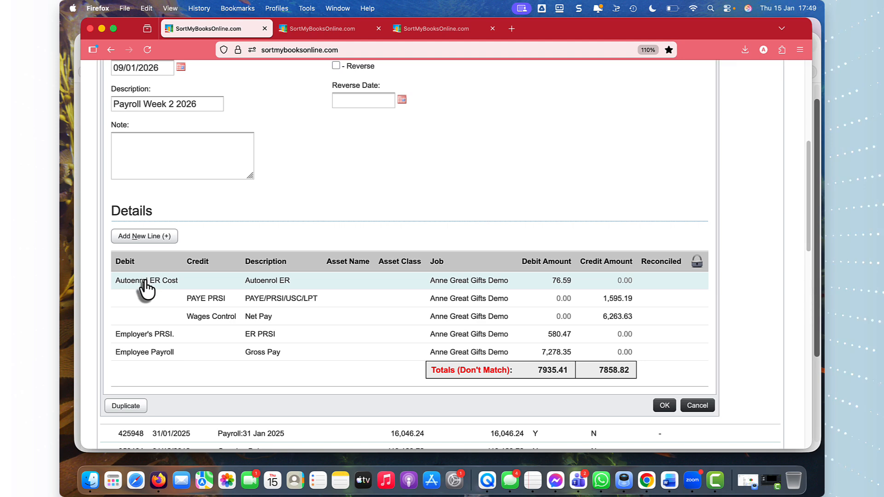
# Step: Start another journal line with Payroll:Autoenrol Control as the credit nominal and Autoenrol ER as the description
pyautogui.click(148, 240)
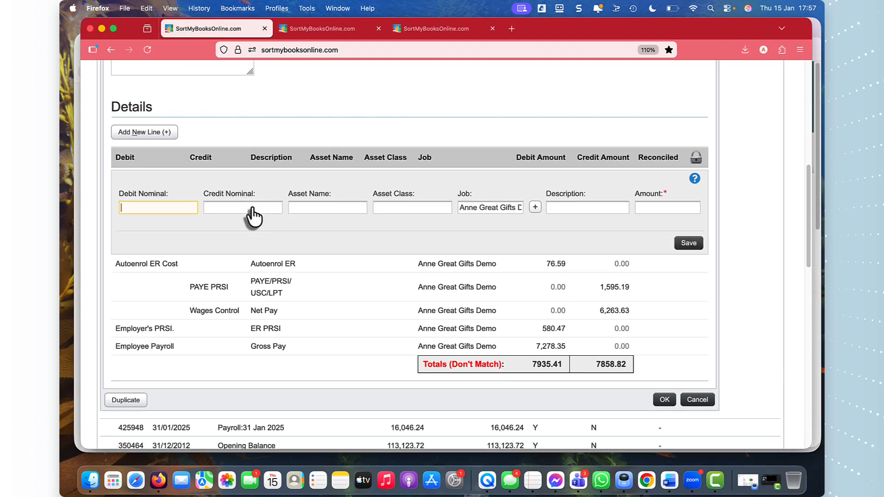
pyautogui.click(253, 208)
pyautogui.write('auto')
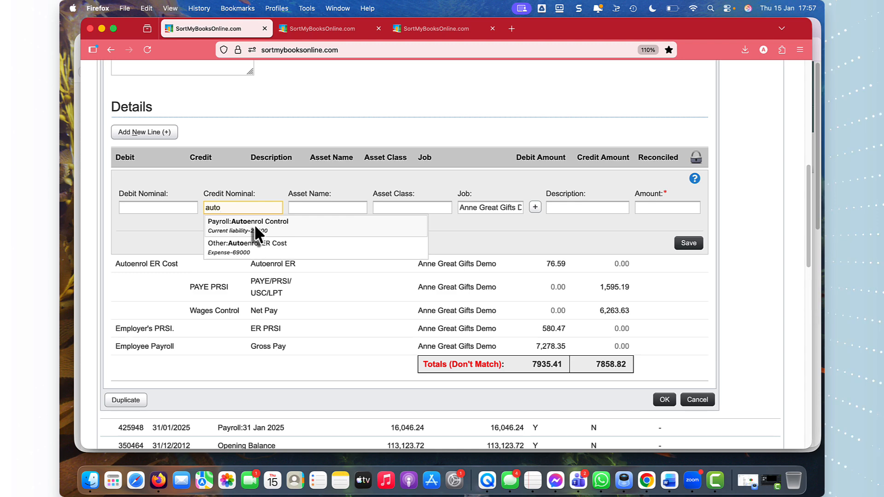
pyautogui.click(254, 224)
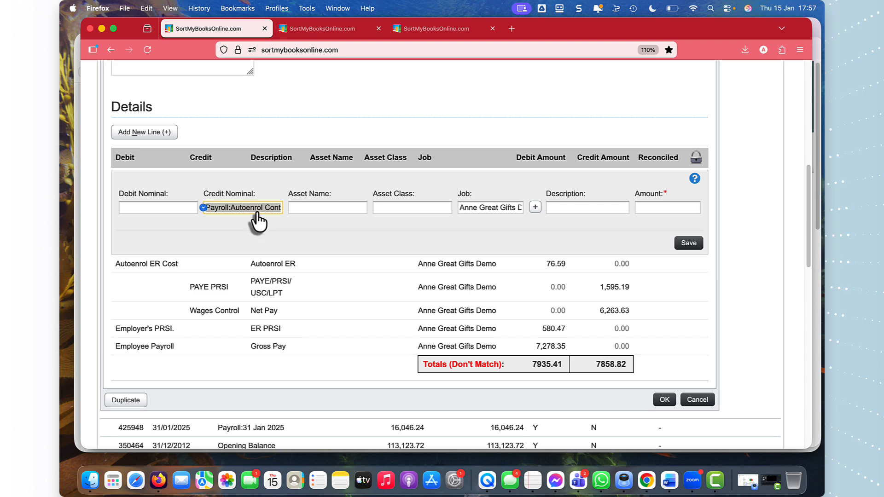
pyautogui.click(583, 208)
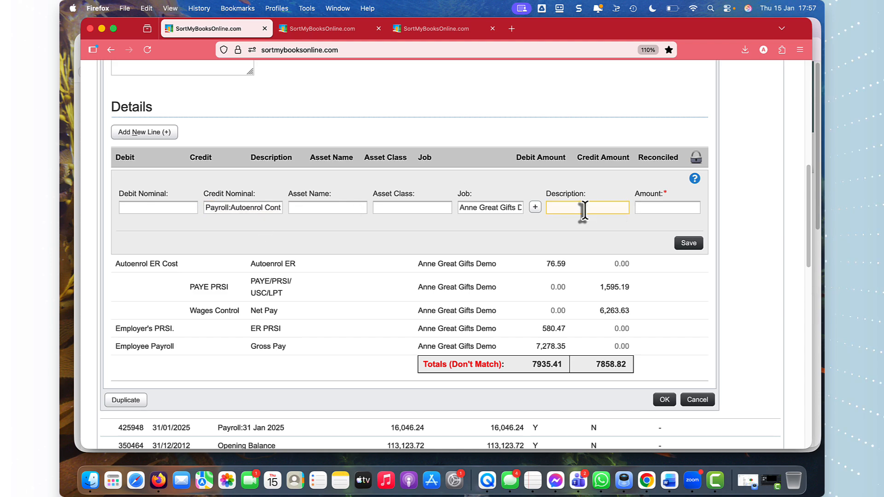
pyautogui.write('Aut')
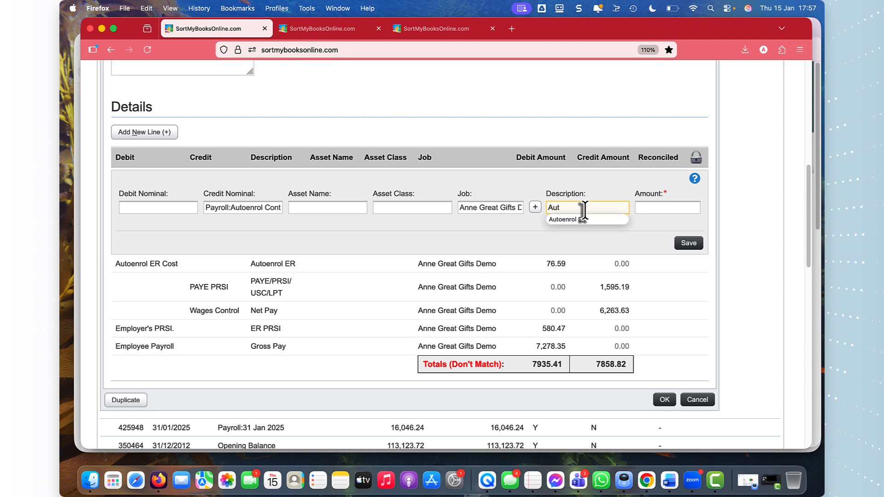
pyautogui.click(587, 220)
# Step: Set the Autoenrol ER credit line's amount to 76.59 and save the line
pyautogui.click(647, 207)
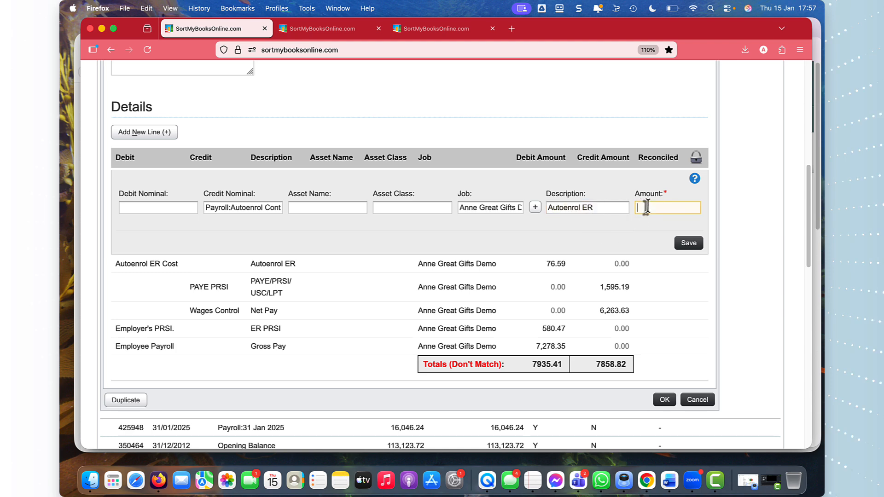
pyautogui.write('7')
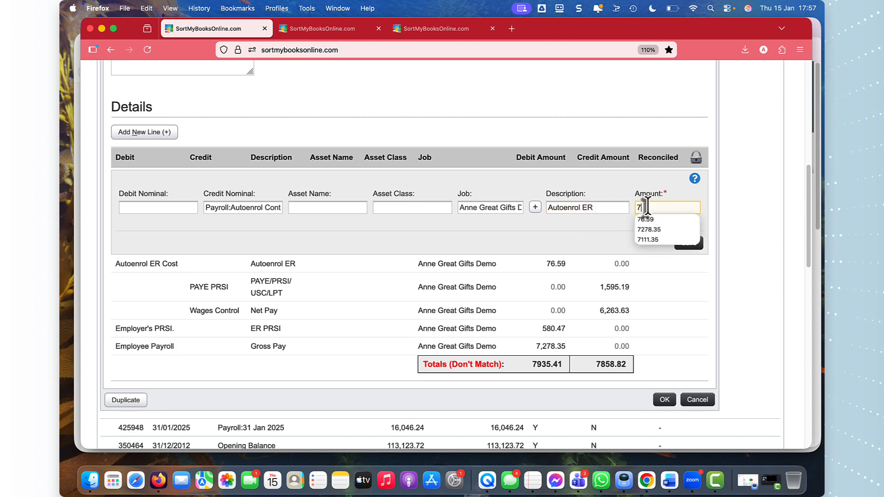
pyautogui.write('6.59')
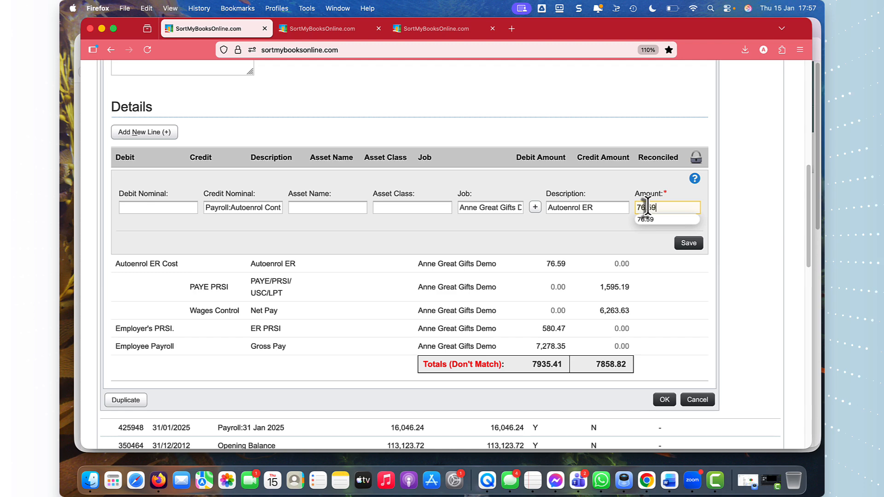
pyautogui.click(648, 219)
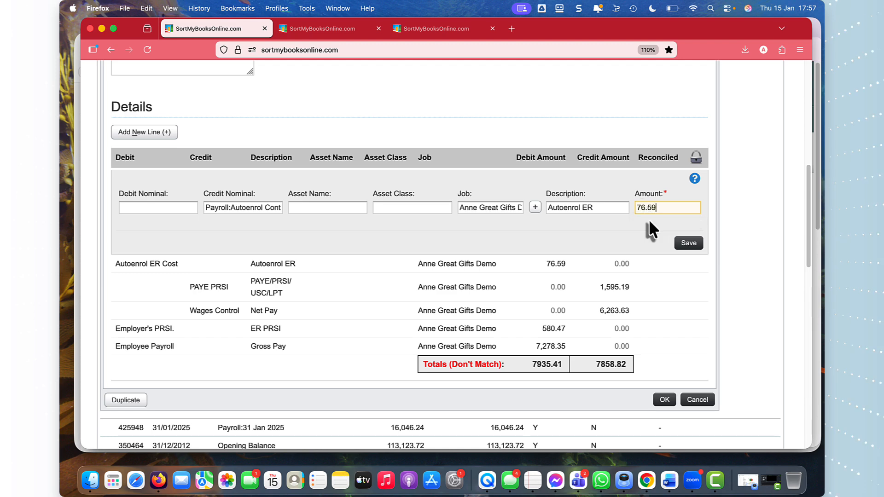
pyautogui.click(688, 244)
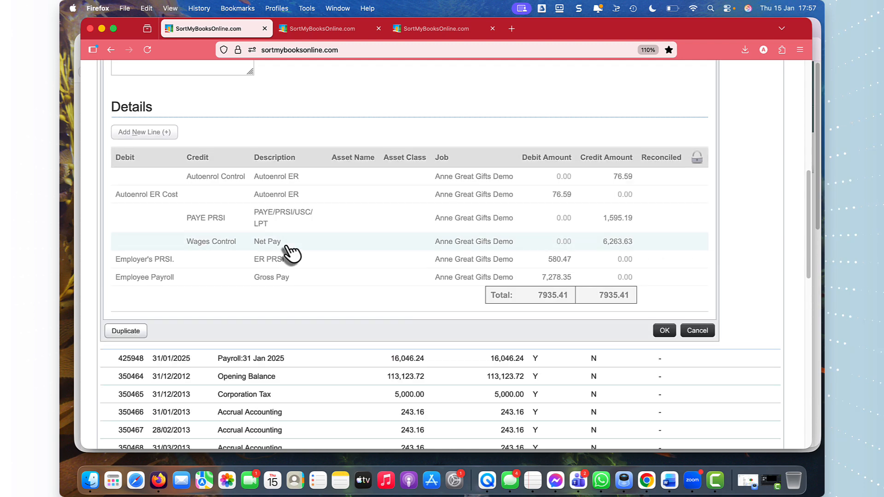
# Step: Start a further journal line crediting Payroll:Autoenrol Control, with the description Autoenrol EE
pyautogui.click(140, 134)
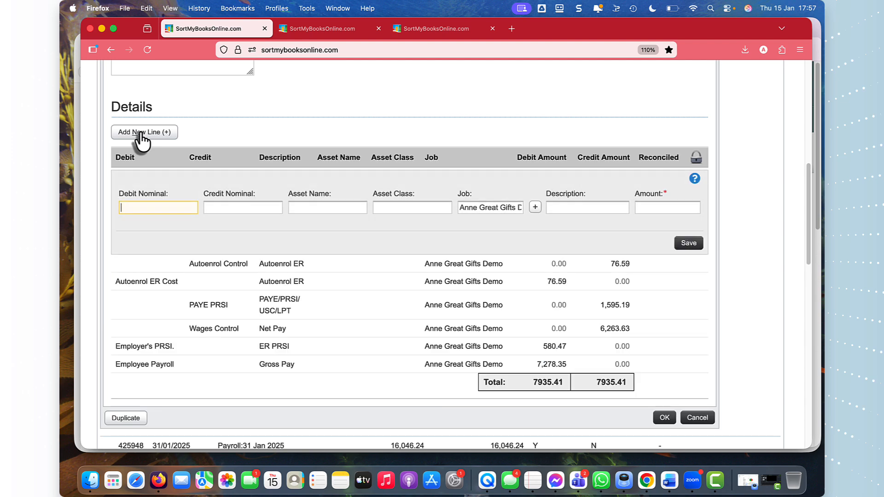
pyautogui.write('auto')
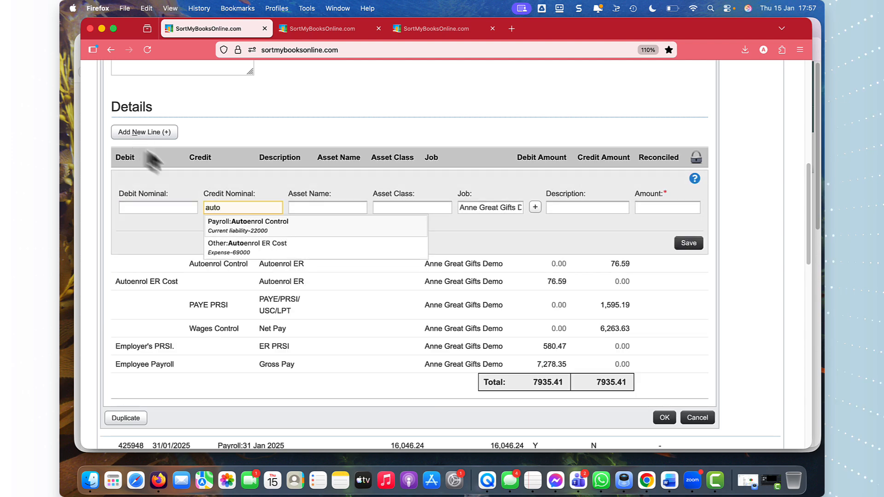
pyautogui.click(243, 225)
pyautogui.click(558, 208)
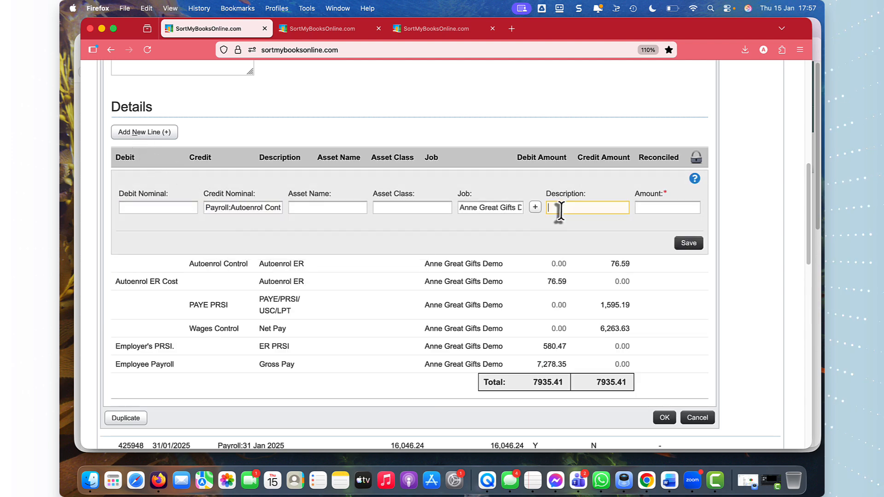
pyautogui.write('Au')
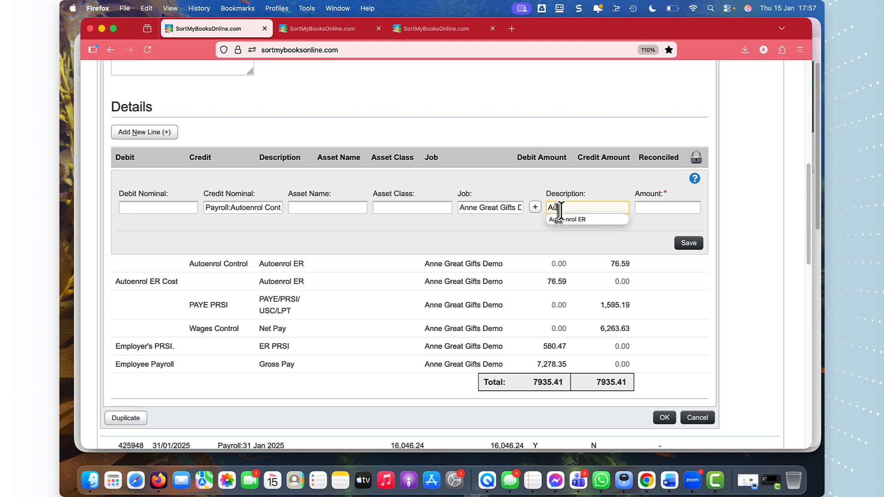
pyautogui.write('toenrol EE')
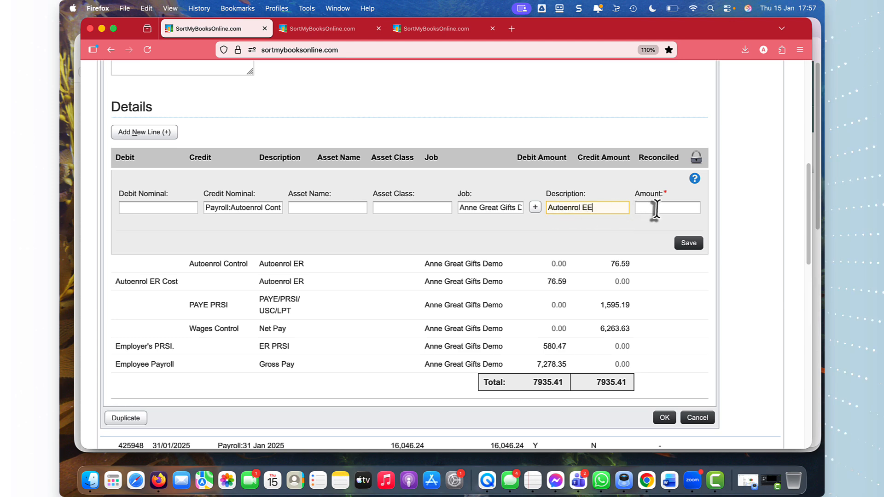
# Step: Enter 76.59 as the amount of the Autoenrol EE credit line and save it
pyautogui.click(656, 209)
pyautogui.write('76.')
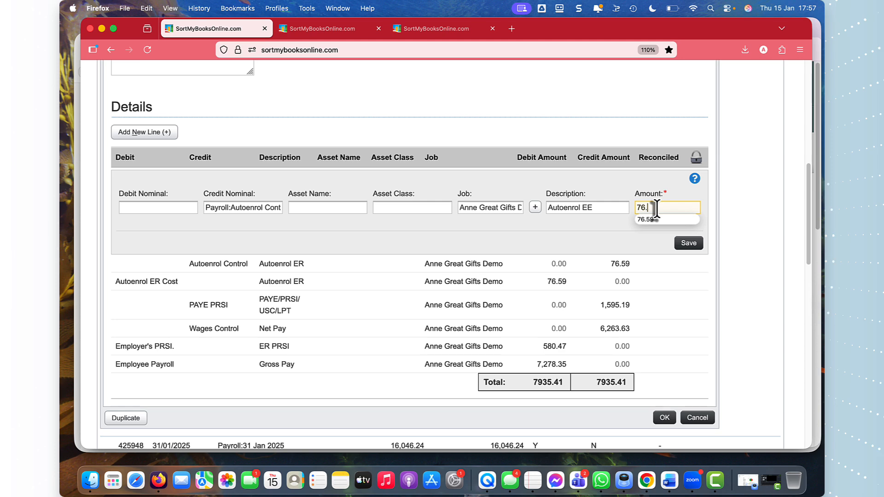
pyautogui.write('59')
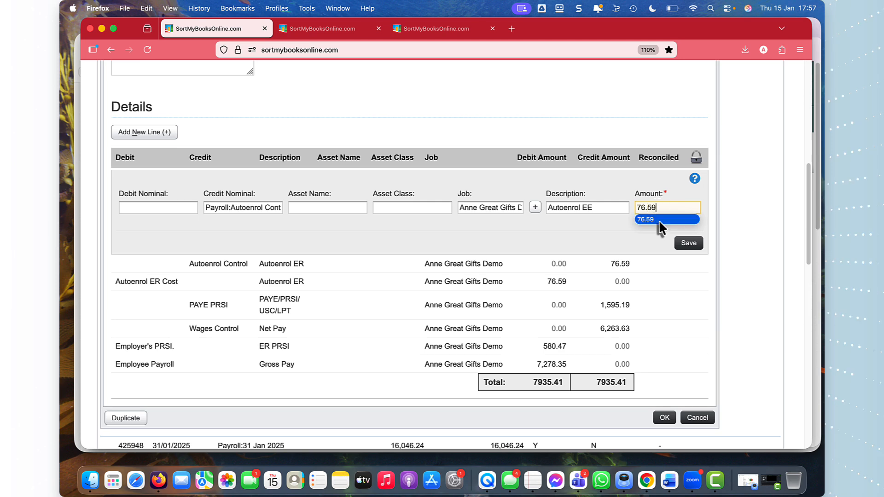
pyautogui.click(659, 220)
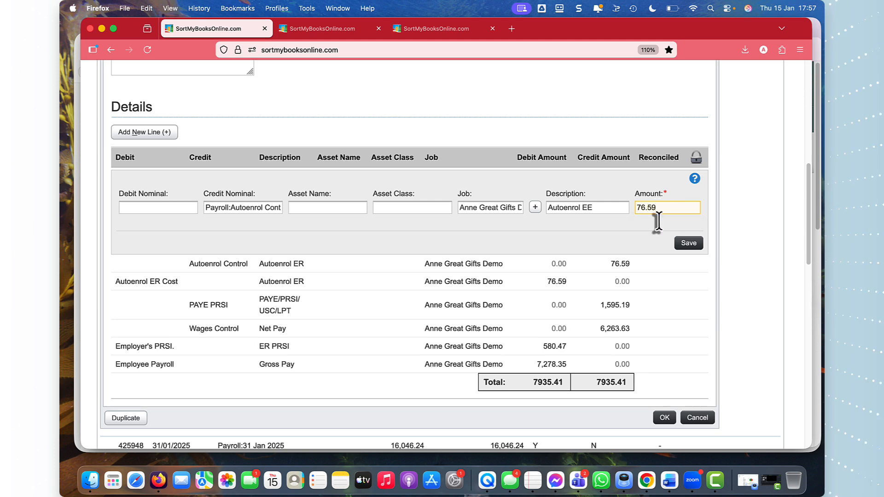
pyautogui.click(683, 245)
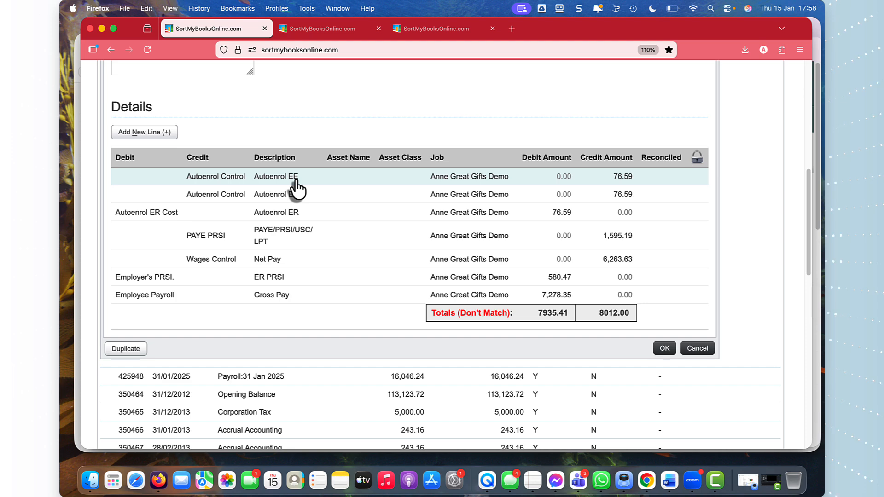
# Step: Open another blank journal line, examine the week 2 net pay, AE - ee and payment totals in Preview, and return to the journal in Firefox
pyautogui.click(133, 135)
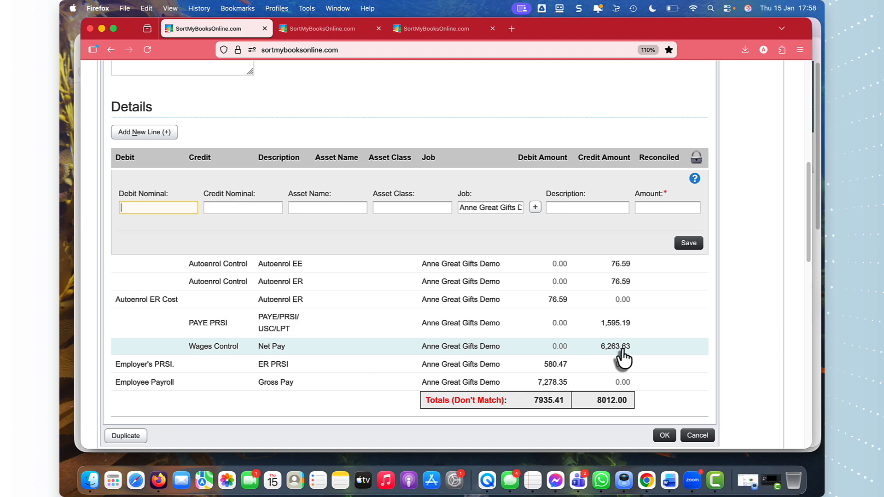
pyautogui.hotkey('ctrl', 'Up')
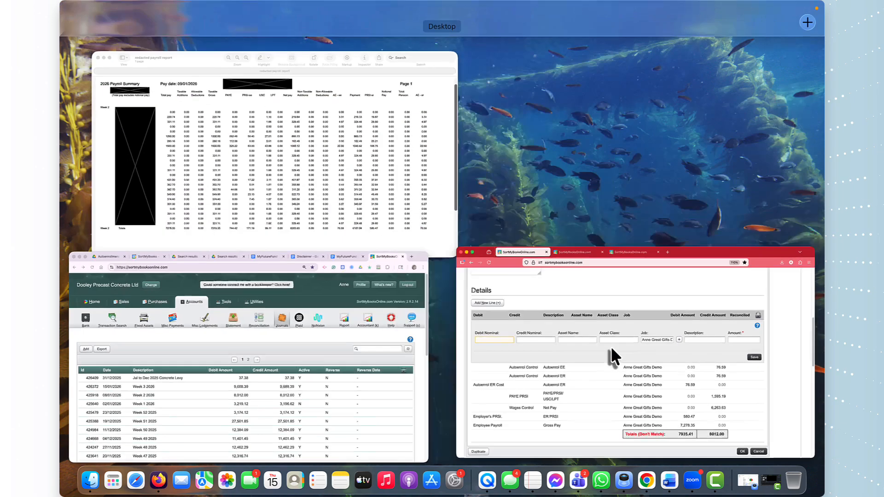
pyautogui.click(299, 207)
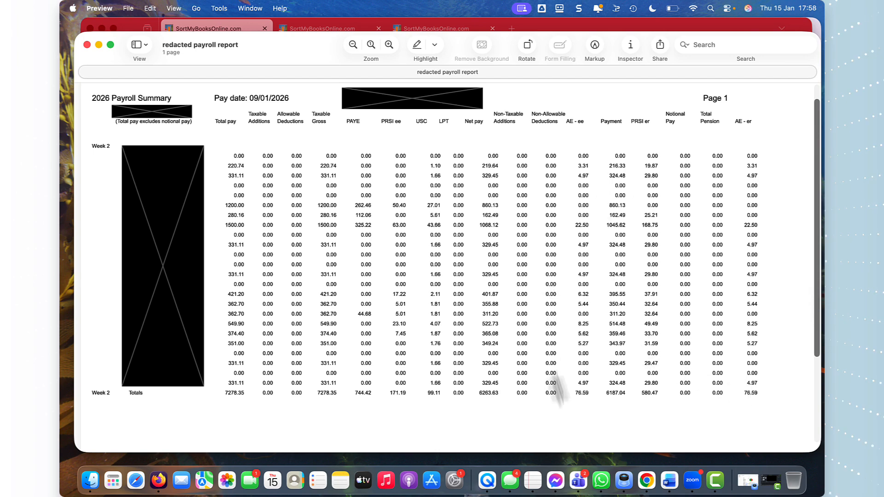
pyautogui.hotkey('ctrl', 'Up')
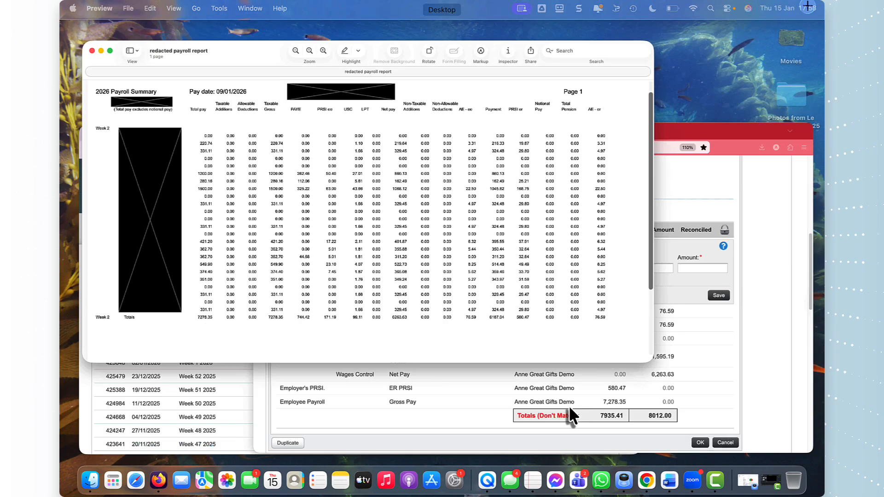
pyautogui.click(544, 374)
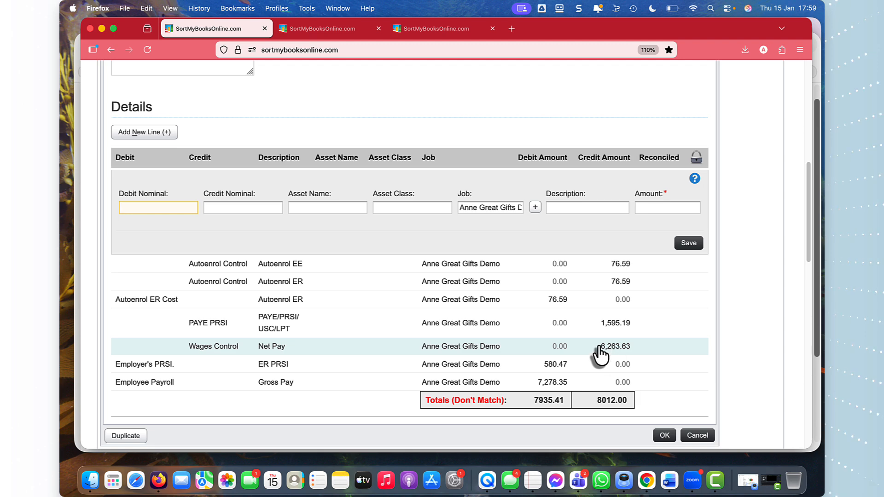
# Step: Fill the new journal line as a debit to Payroll:Wages Control with the description Autoenrol EE
pyautogui.write('Wage')
pyautogui.press('Tab')
pyautogui.press('Tab')
pyautogui.press('Tab')
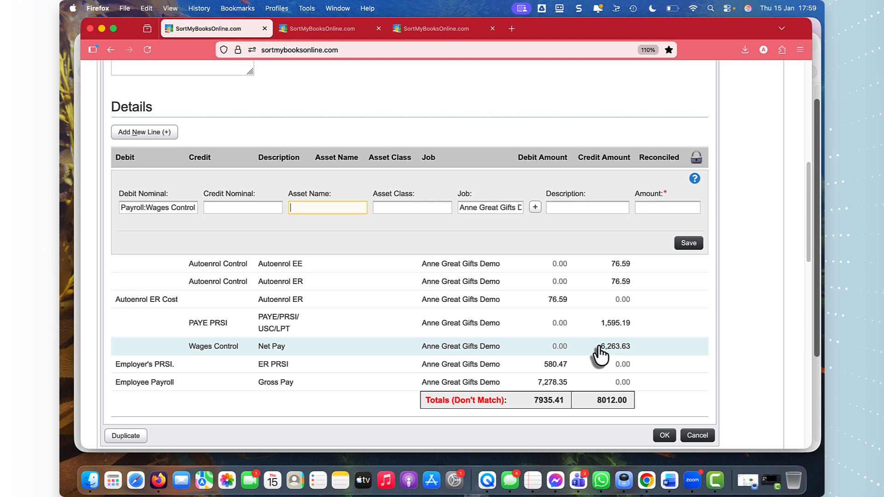
pyautogui.press('Tab')
pyautogui.press('Tab')
pyautogui.press('Tab')
pyautogui.write('A')
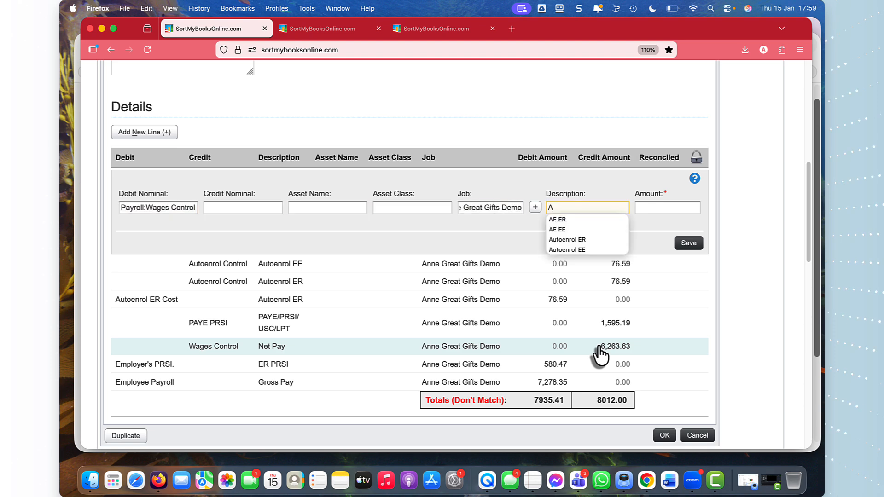
pyautogui.click(560, 250)
# Step: Enter 76.59 as the amount of the Wages Control debit line and save it
pyautogui.click(645, 209)
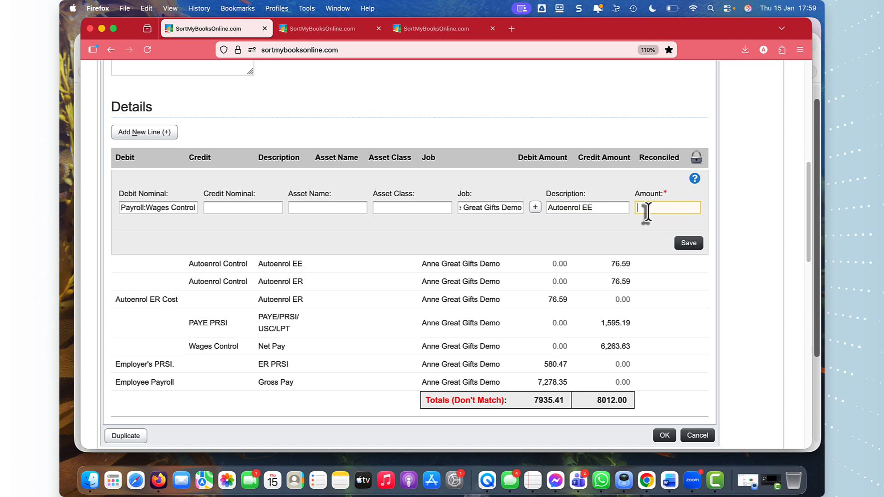
pyautogui.write('76')
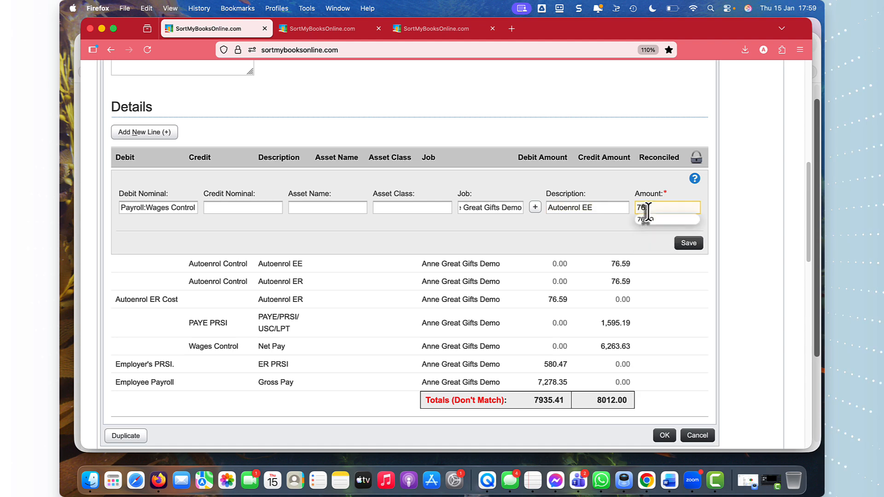
pyautogui.write('.59')
pyautogui.click(654, 219)
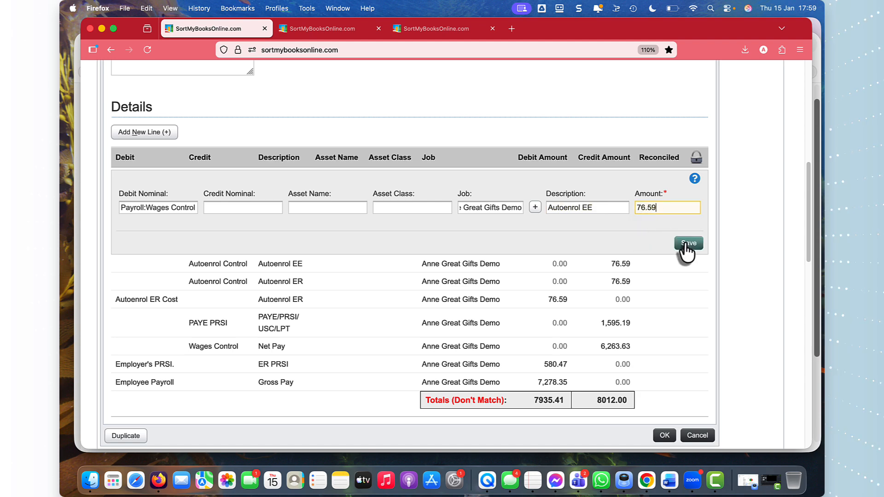
pyautogui.click(685, 245)
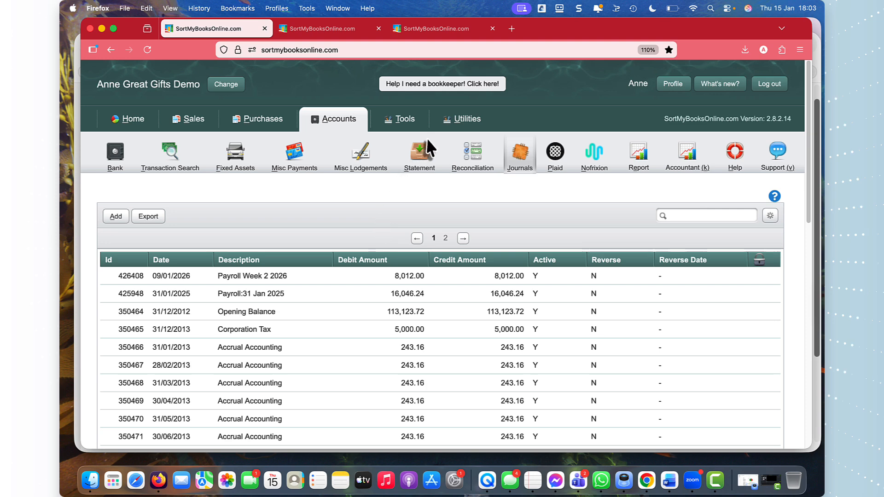
# Step: Open the Current account's bank statement and set NAERSA as the alias for the 17/01/2026 National Auto line
pyautogui.click(418, 157)
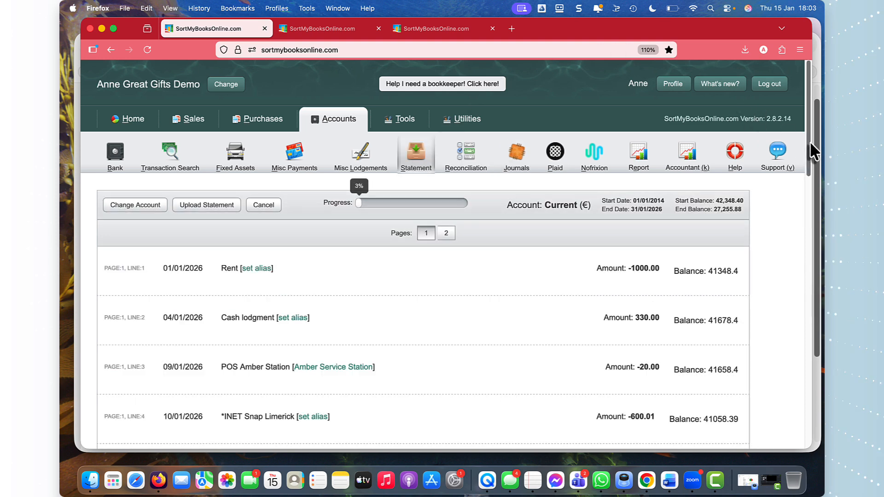
pyautogui.moveTo(810, 141); pyautogui.dragTo(803, 310)
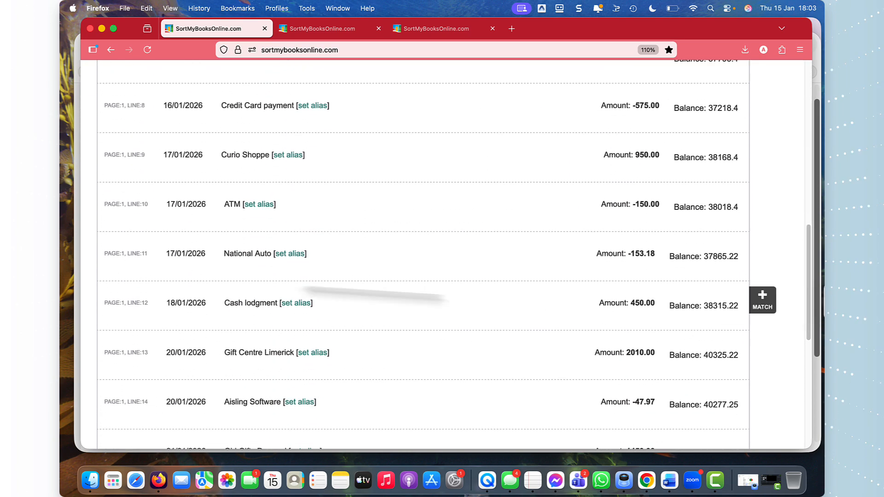
pyautogui.click(288, 258)
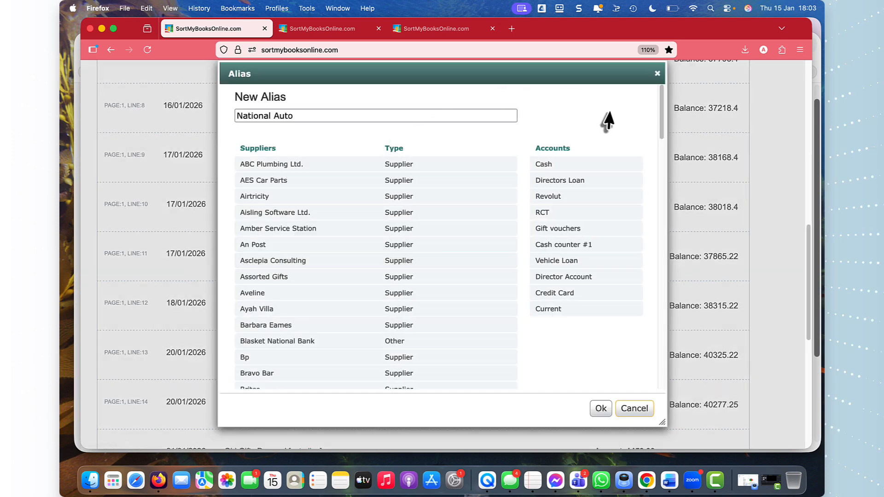
pyautogui.moveTo(662, 130); pyautogui.dragTo(659, 299)
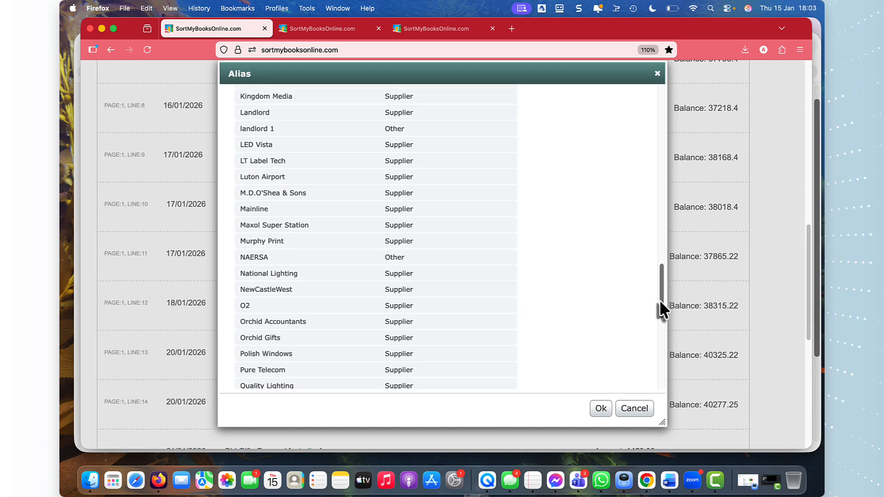
pyautogui.doubleClick(262, 261)
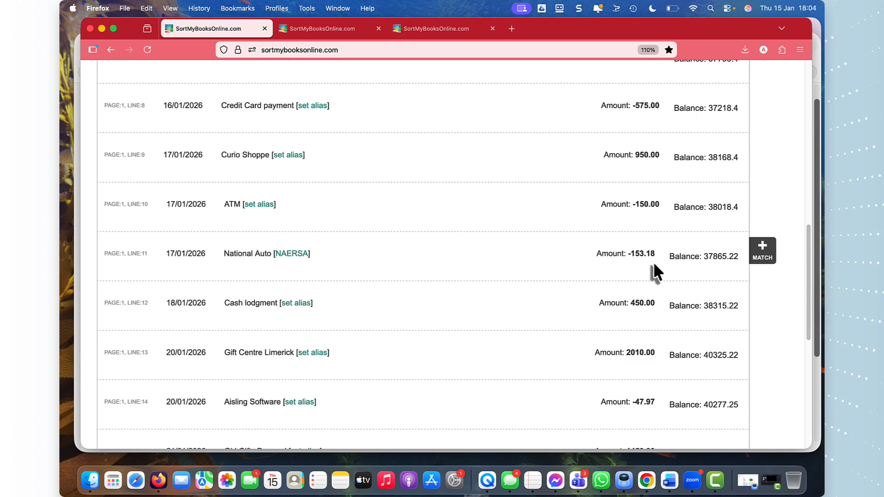
# Step: Match the National Auto statement line to a new NAERSA payment of type Bank transfer, posted to Payroll:Autoenrol Control
pyautogui.click(763, 257)
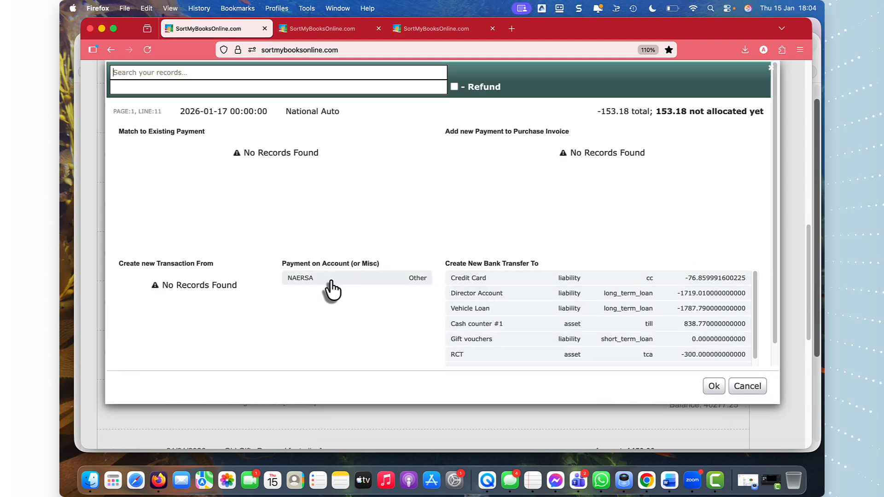
pyautogui.click(330, 279)
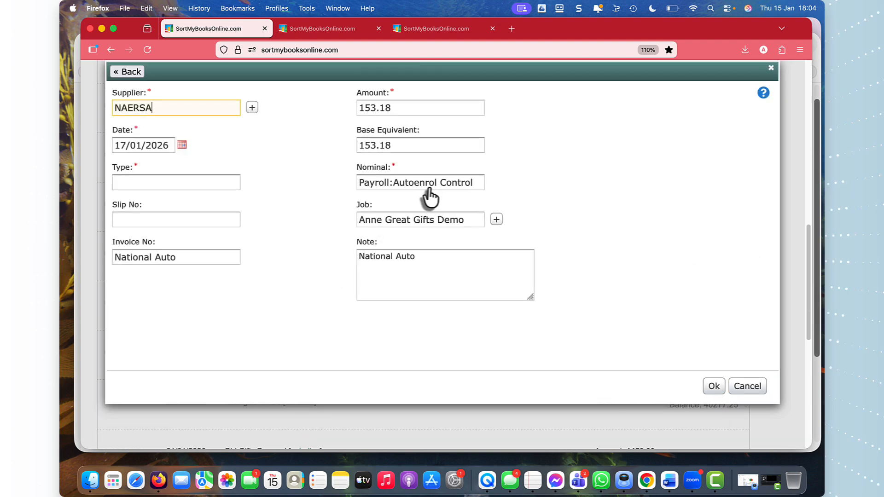
pyautogui.click(179, 184)
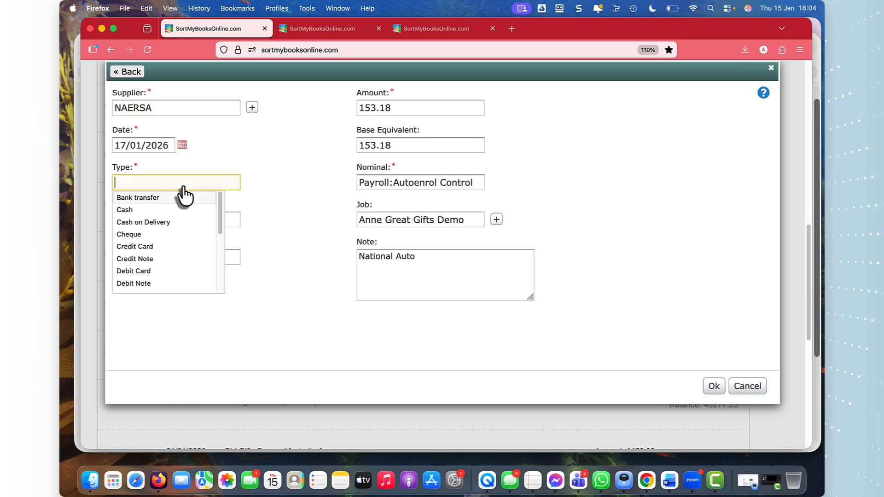
pyautogui.click(176, 201)
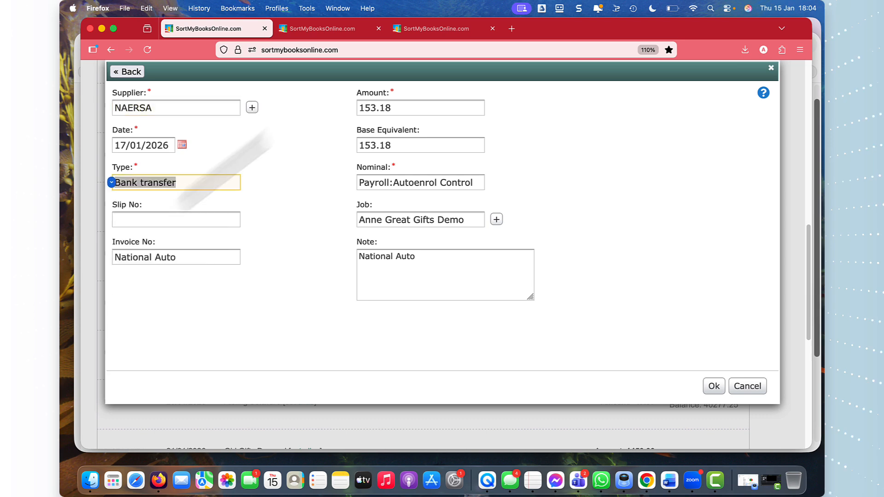
pyautogui.click(708, 388)
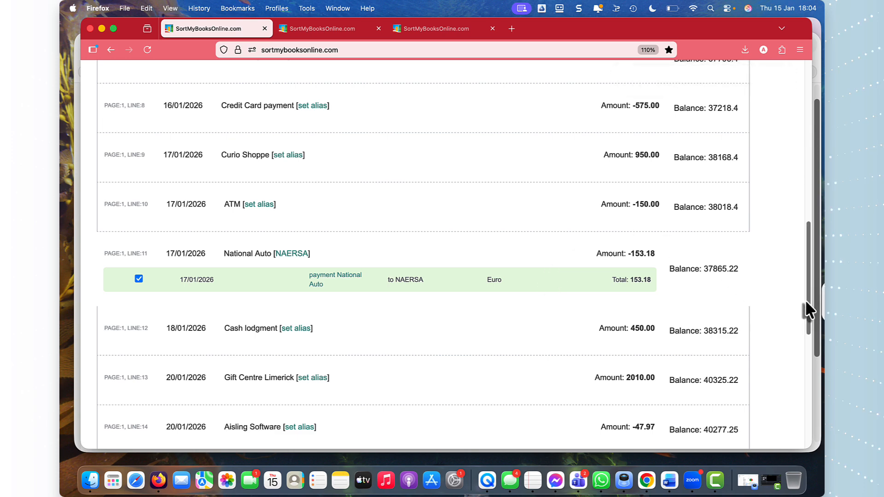
pyautogui.moveTo(806, 301); pyautogui.dragTo(806, 303)
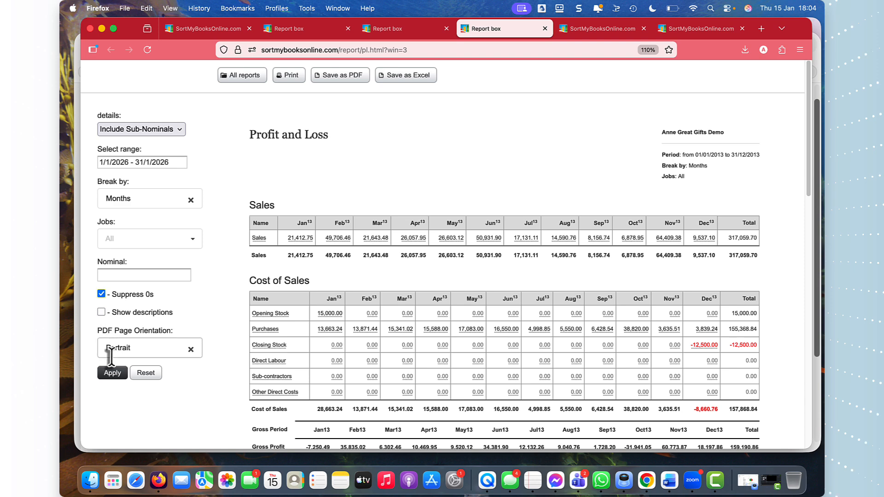
# Step: Run the Profit and Loss for 1/1/2026 - 31/1/2026, compare Autoenrol ER Cost with the AE - er total in Preview, and return to Firefox
pyautogui.click(115, 374)
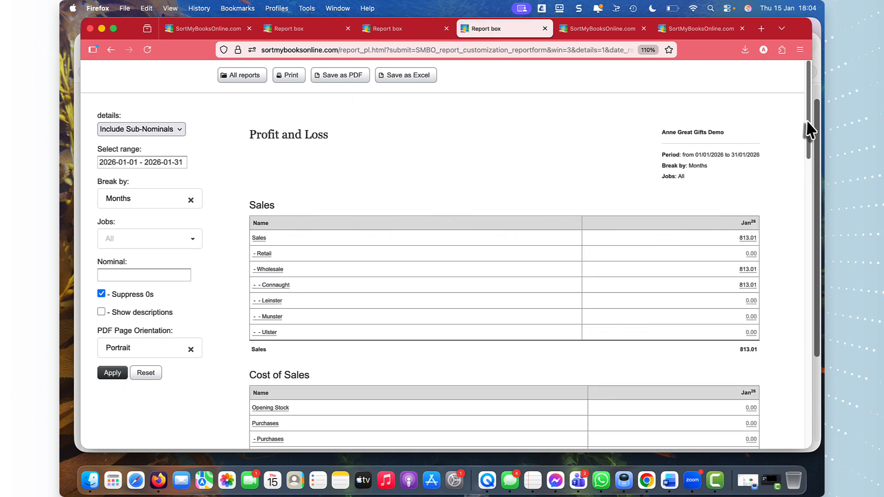
pyautogui.moveTo(807, 129); pyautogui.dragTo(799, 331)
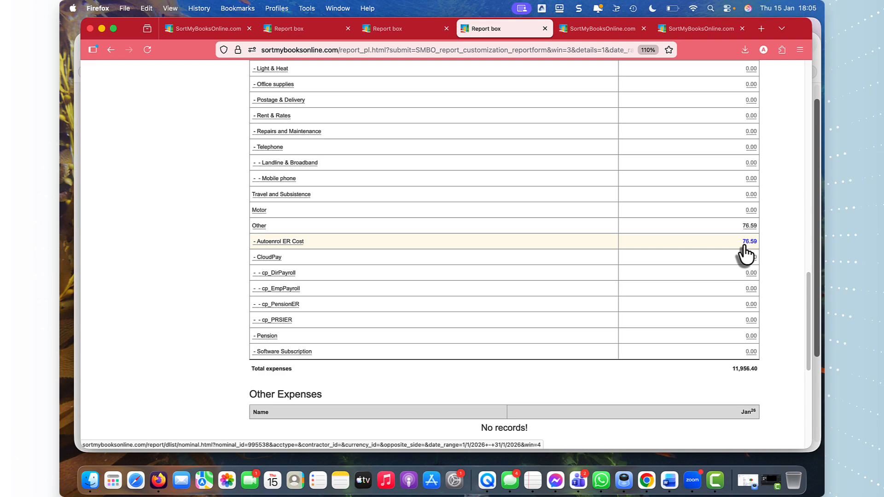
pyautogui.hotkey('ctrl', 'Up')
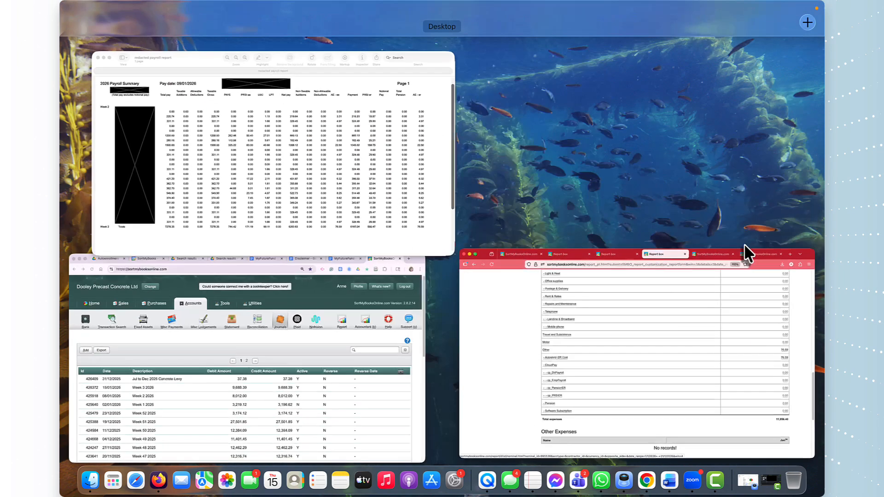
pyautogui.click(368, 170)
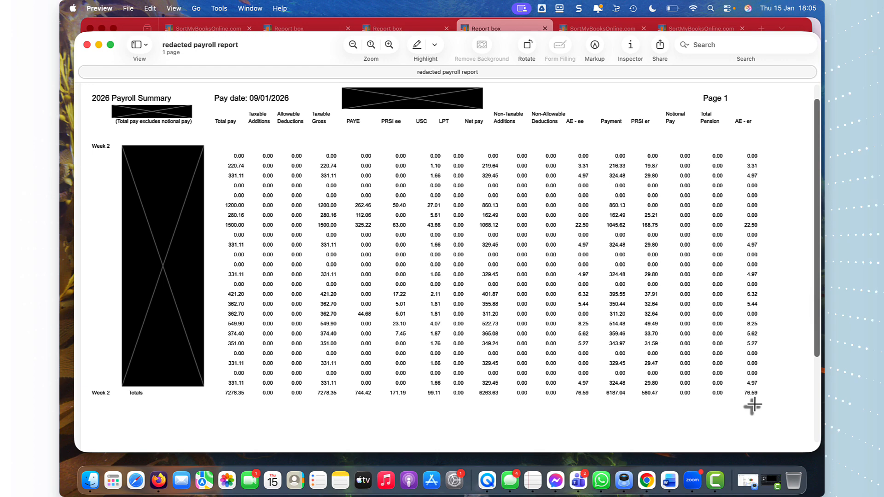
pyautogui.hotkey('ctrl', 'Up')
pyautogui.click(674, 357)
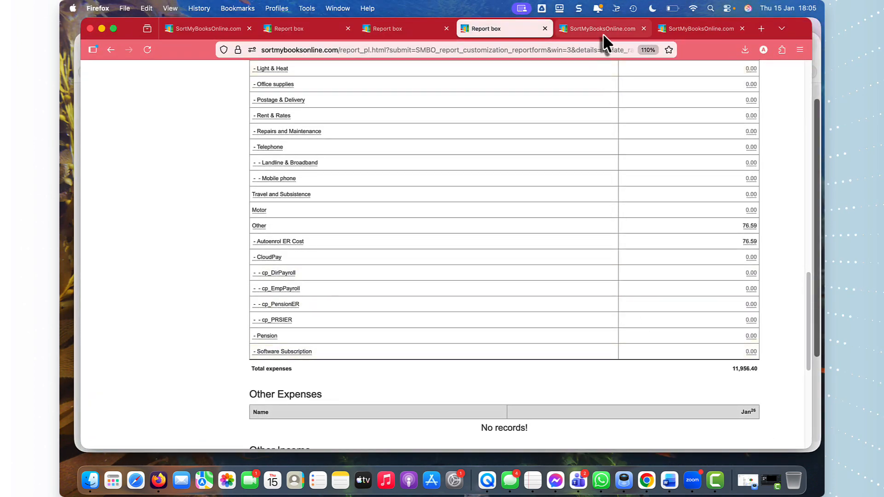
# Step: Examine the January 2026 nominal transactions of Payroll:Wages Control and Payroll:Autoenrol Control from the balance sheet
pyautogui.moveTo(603, 34)
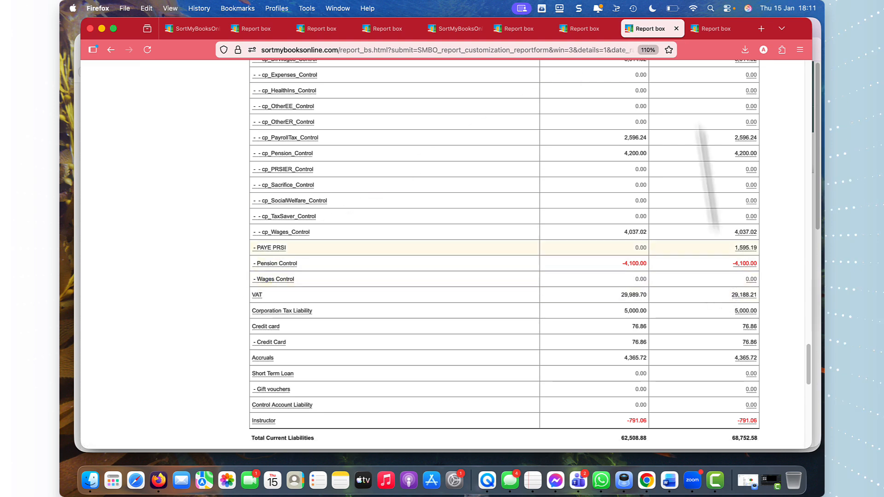
pyautogui.click(694, 29)
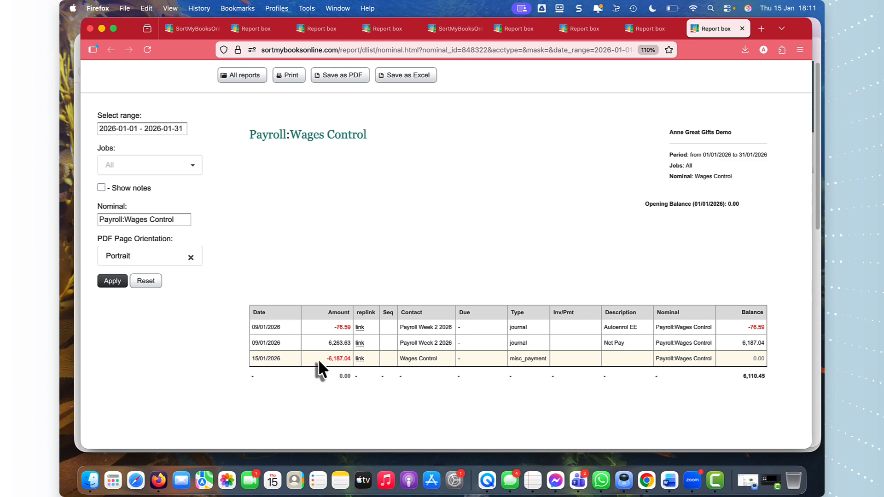
pyautogui.click(649, 30)
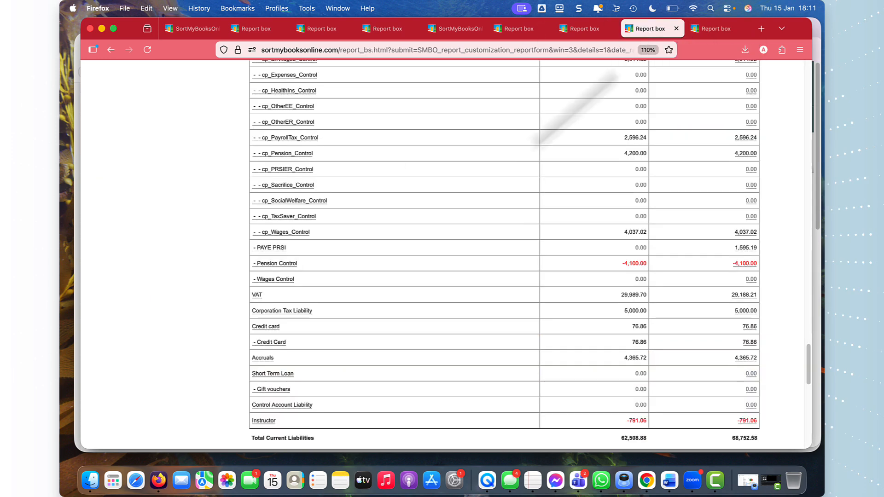
pyautogui.scroll(5, 236, 184)
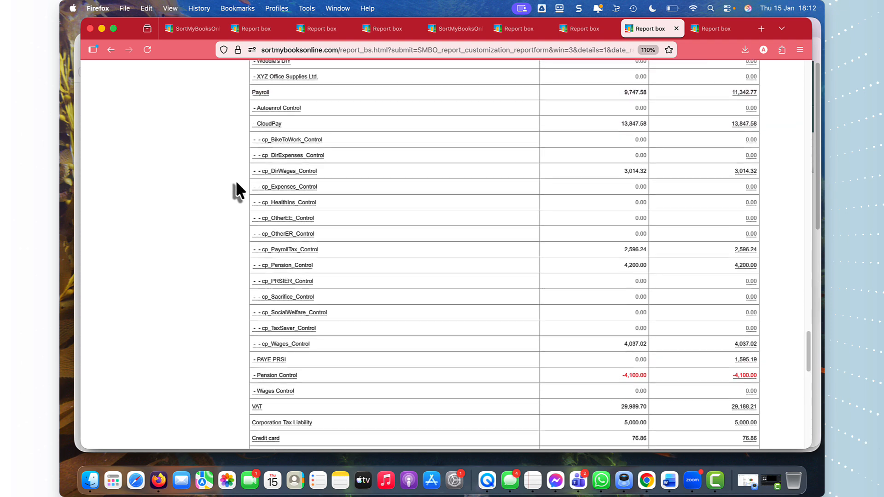
pyautogui.click(273, 161)
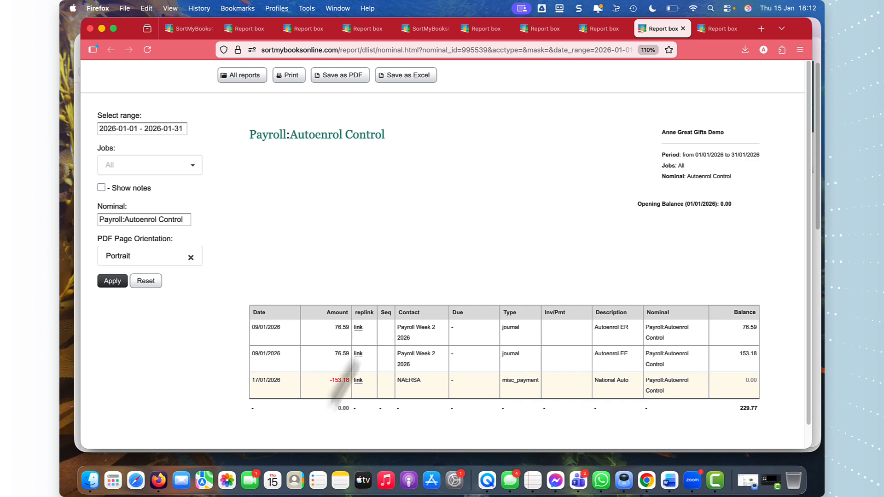
# Step: Return to the main bookkeeping window and open the home dashboard
pyautogui.click(189, 29)
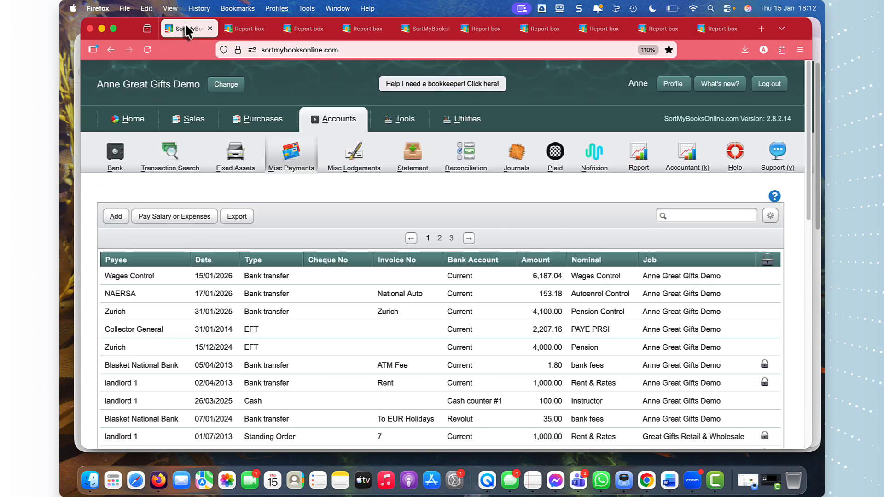
pyautogui.click(133, 119)
pyautogui.click(118, 154)
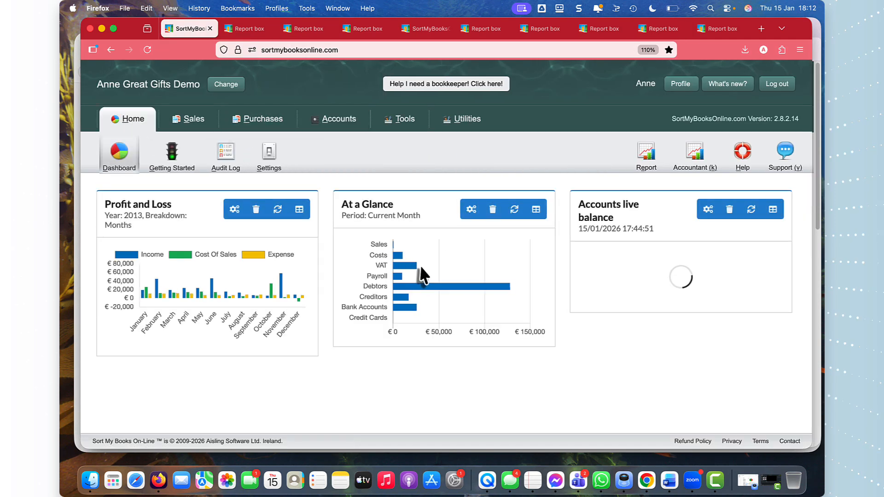